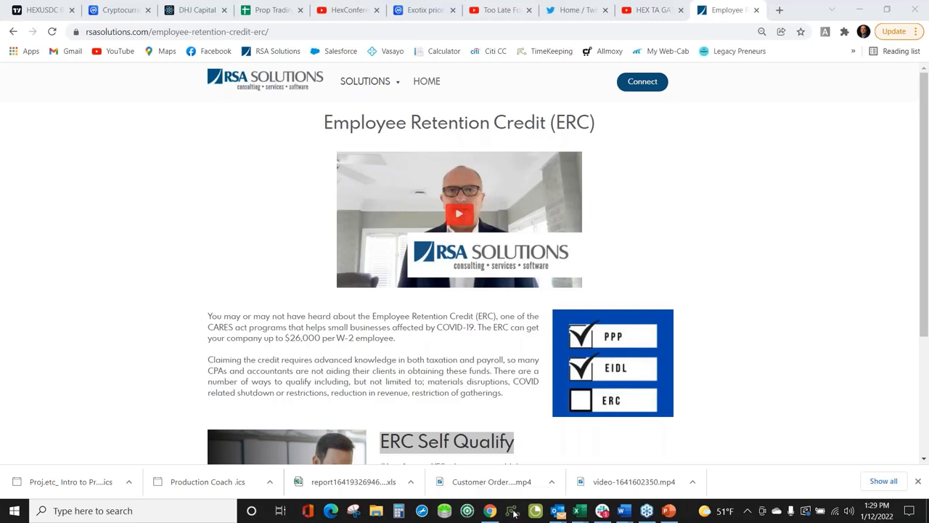
- Switch from the browser to Production Coach and connect to the Office station
click(853, 10)
click(861, 10)
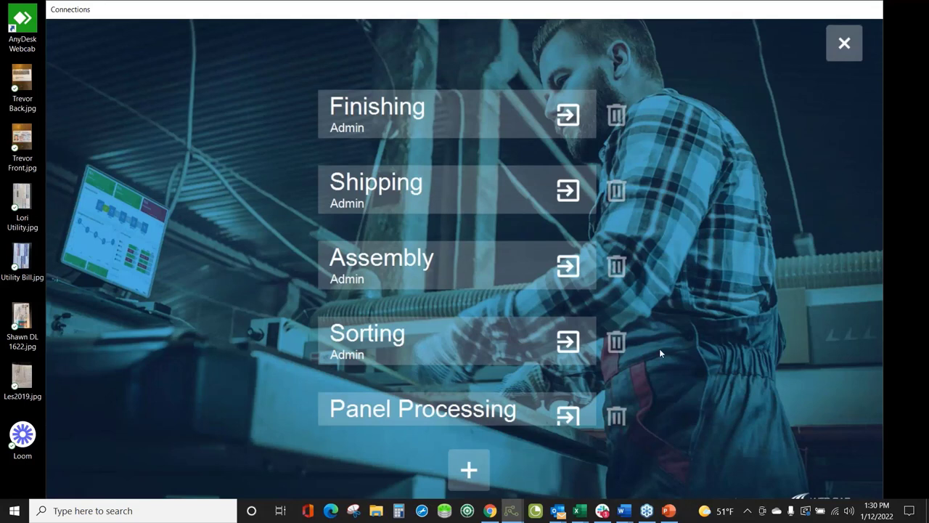
scroll(660, 349, down, 1)
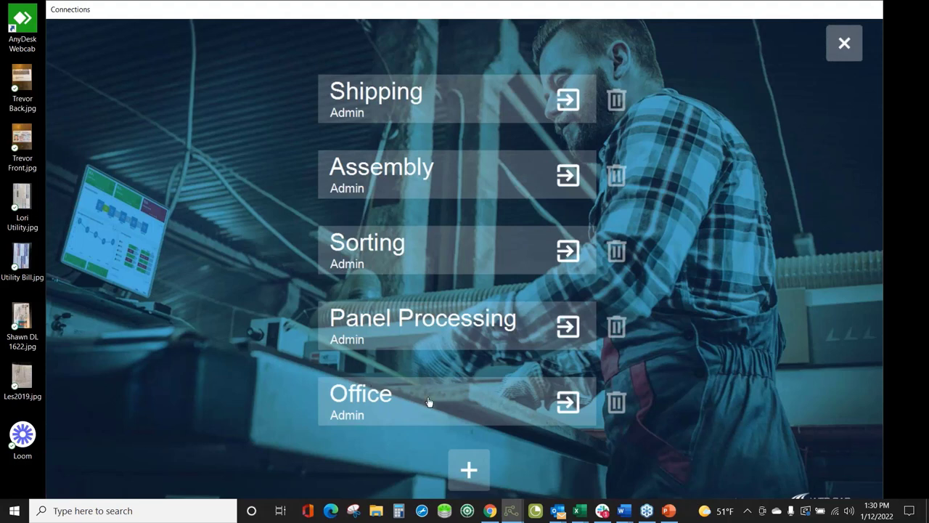
scroll(429, 401, up, 1)
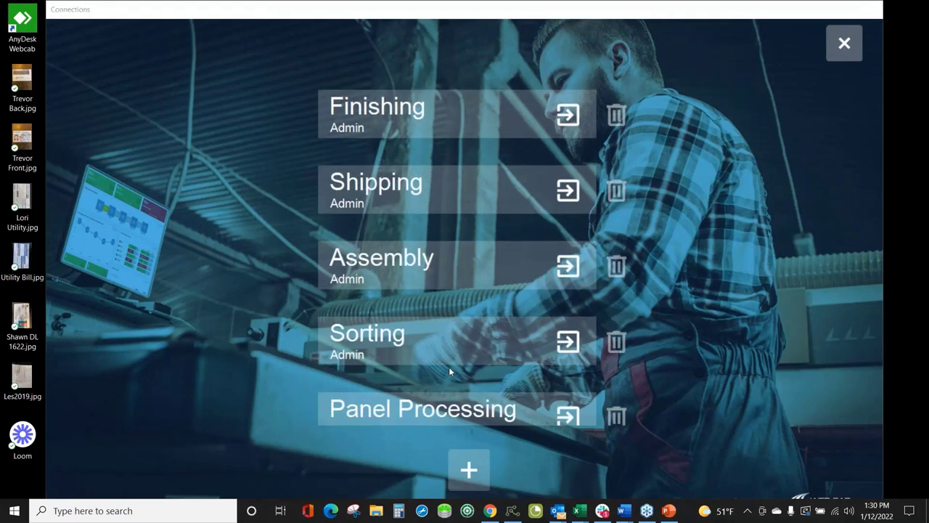
scroll(429, 403, down, 1)
click(429, 403)
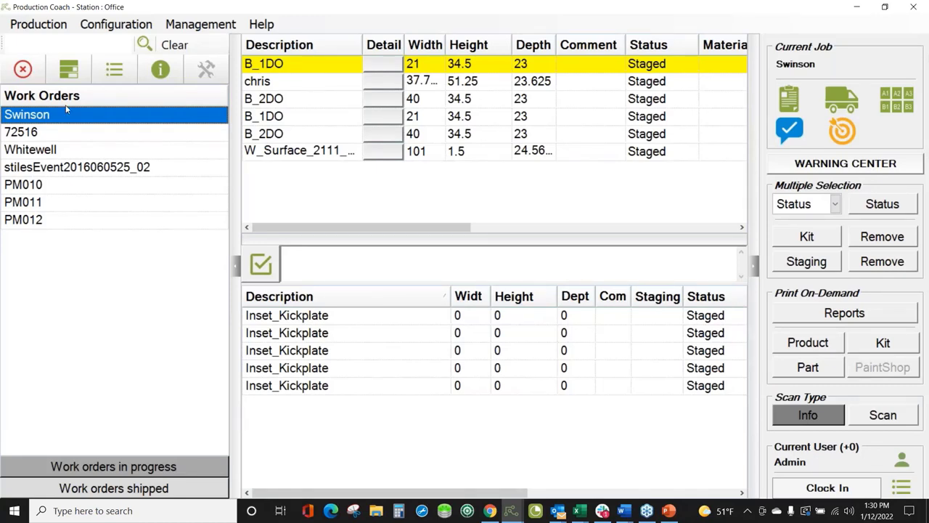
- Compare work orders 72516 and Swinson, and look over the products and detached parts of 72516
click(44, 135)
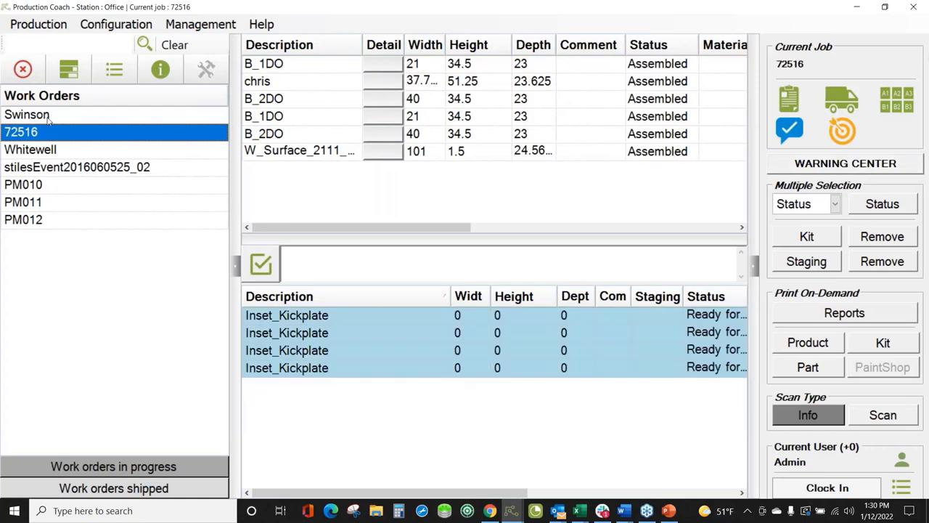
click(48, 119)
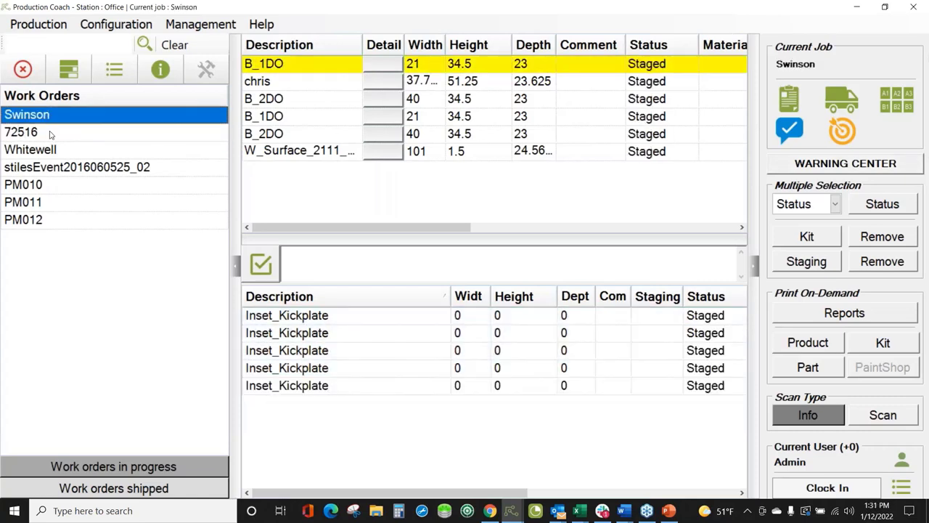
click(51, 133)
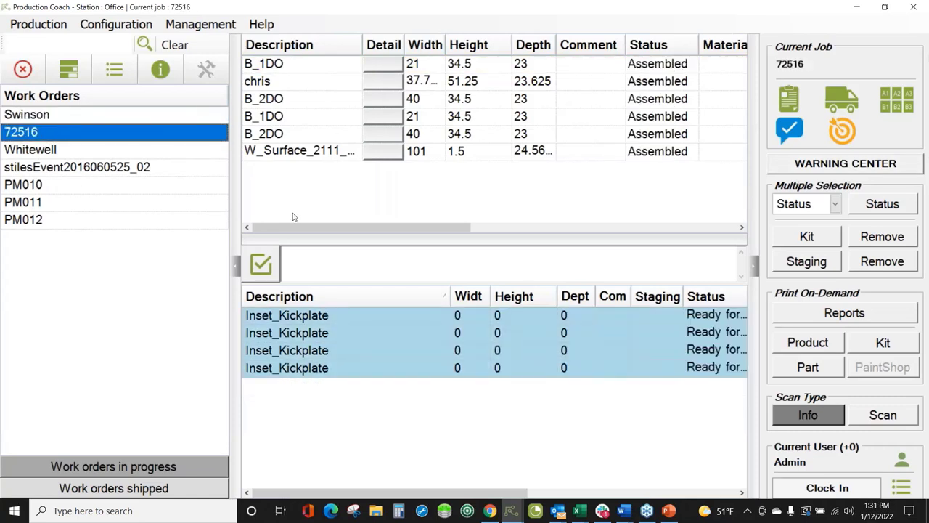
drag(315, 66, 326, 185)
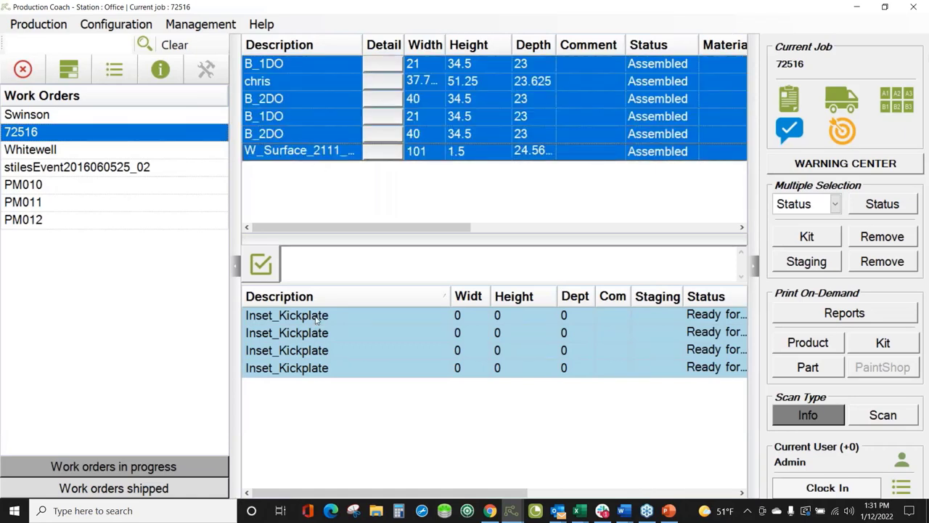
drag(317, 321, 346, 388)
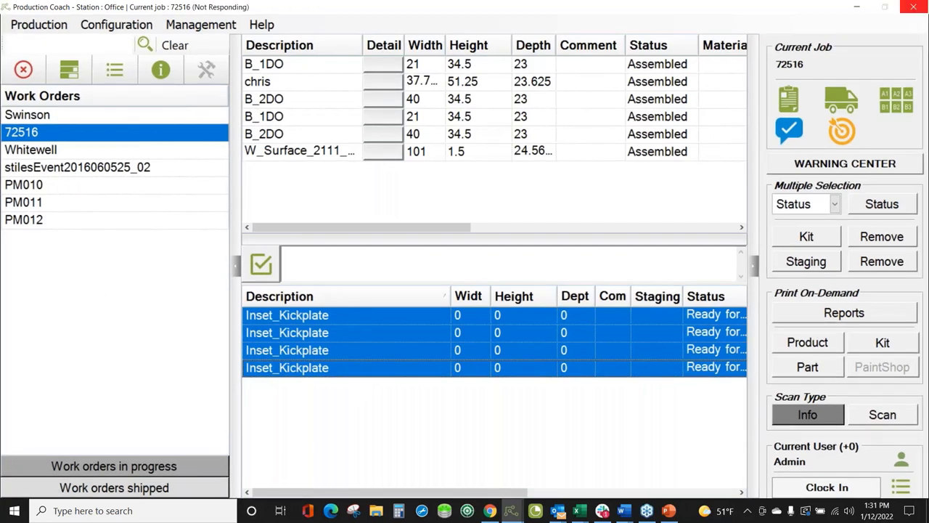
- Import the work order file PM004Q.xml from the Work Orders folder
click(29, 40)
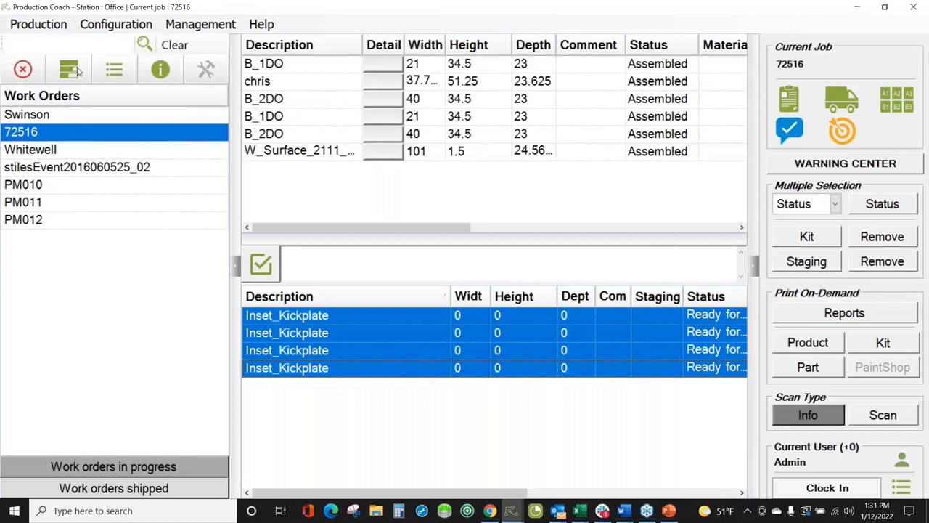
click(355, 143)
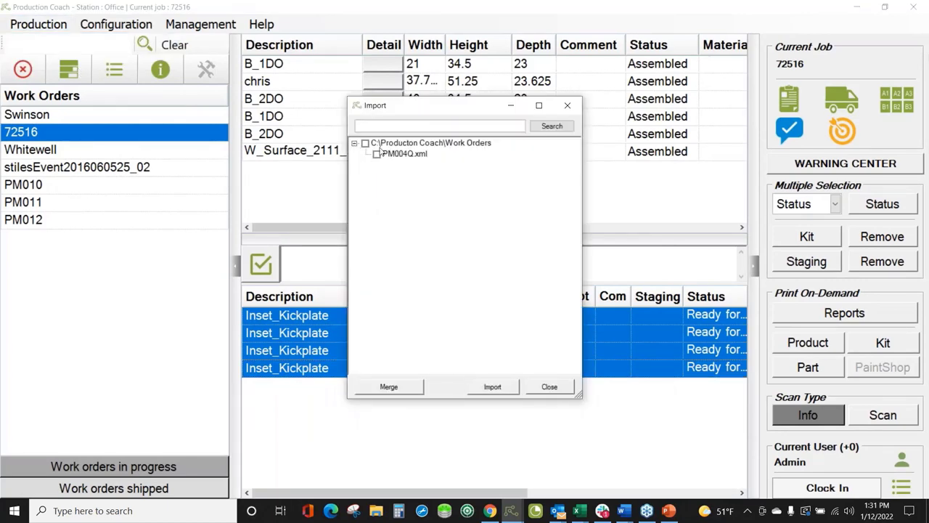
click(377, 155)
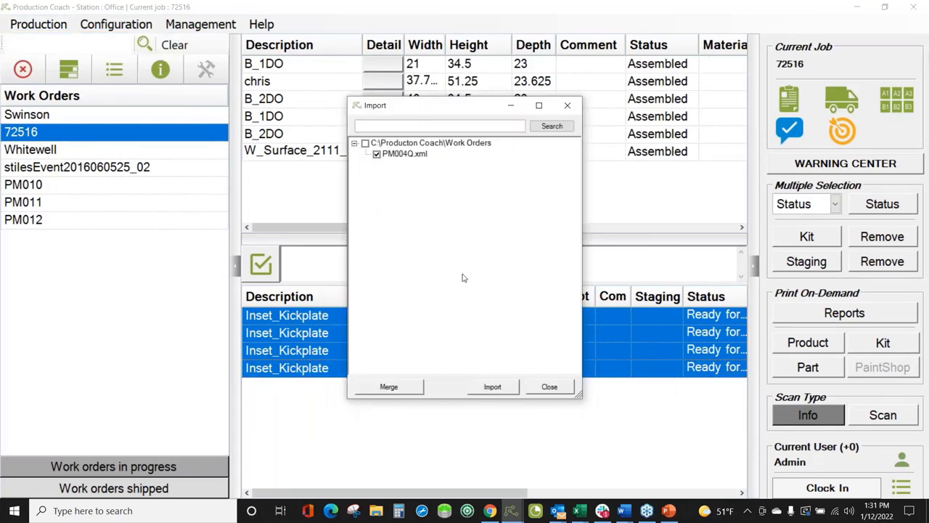
click(493, 388)
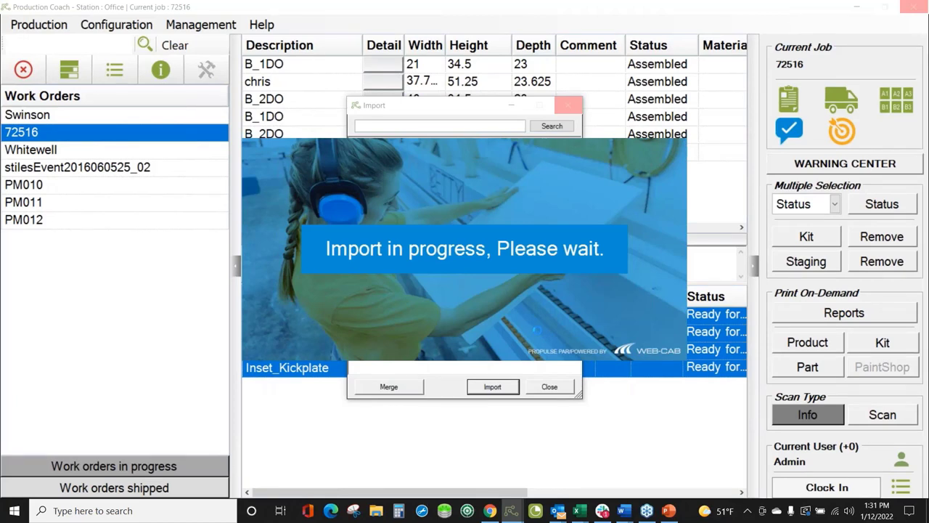
click(550, 387)
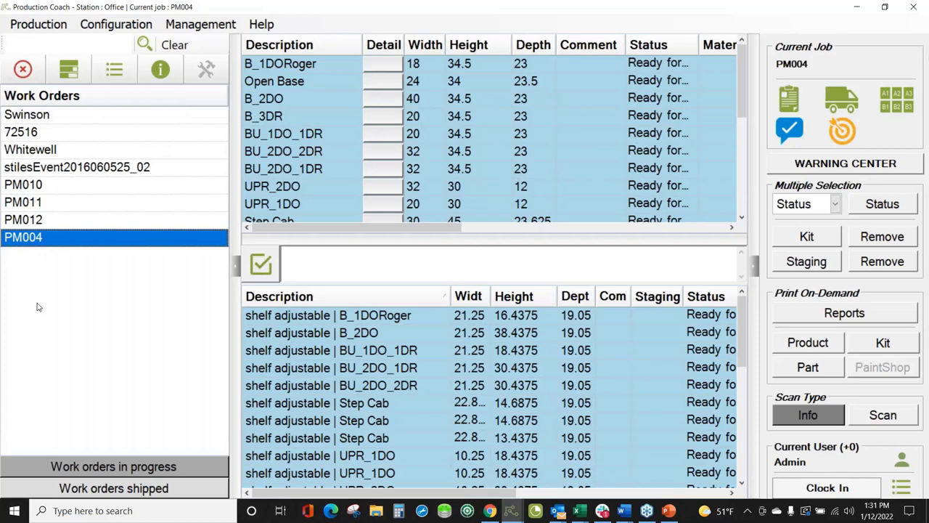
- Review work order PM004 through its product and detached part lists, production status overview and plan drawing
drag(311, 67, 346, 62)
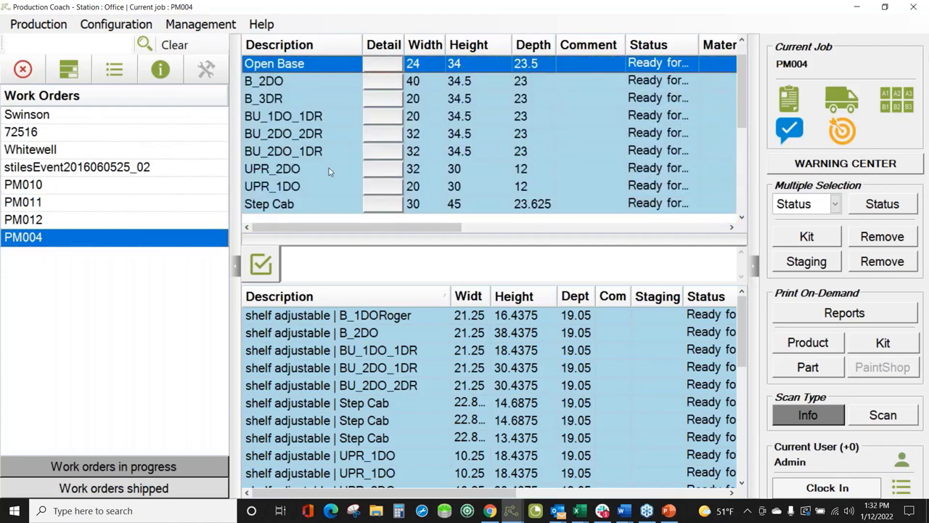
drag(302, 316, 306, 443)
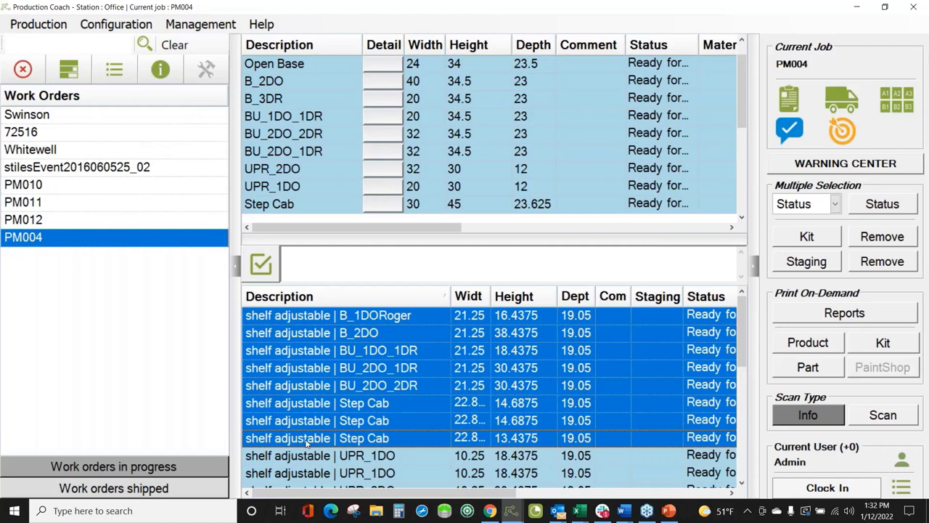
click(69, 75)
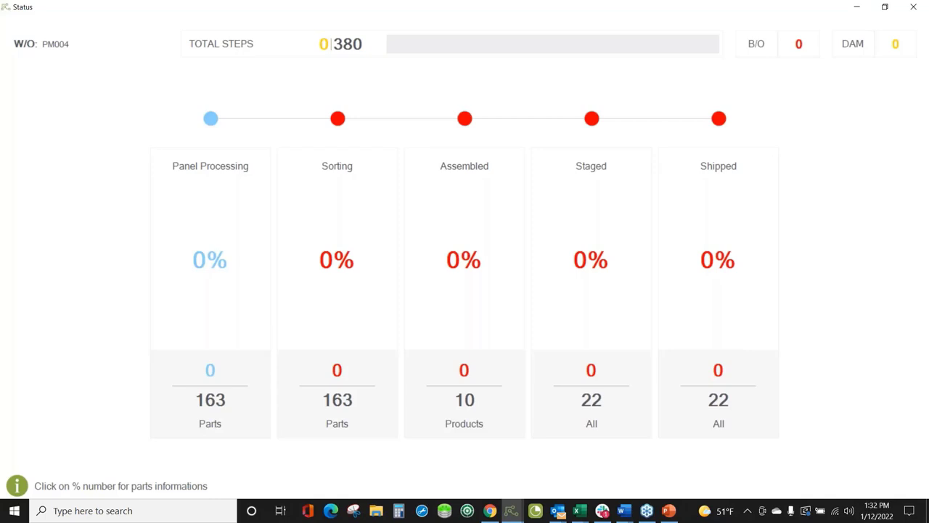
click(912, 6)
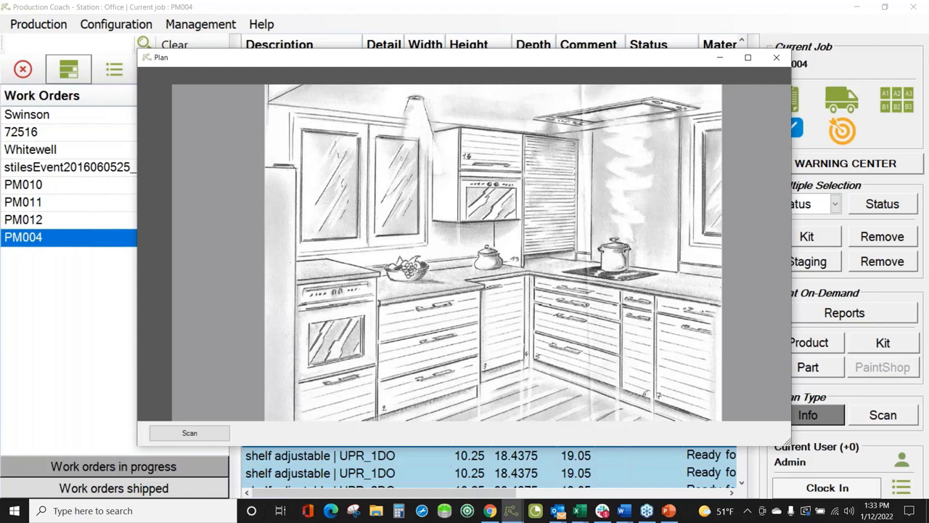
mouse_move(736, 93)
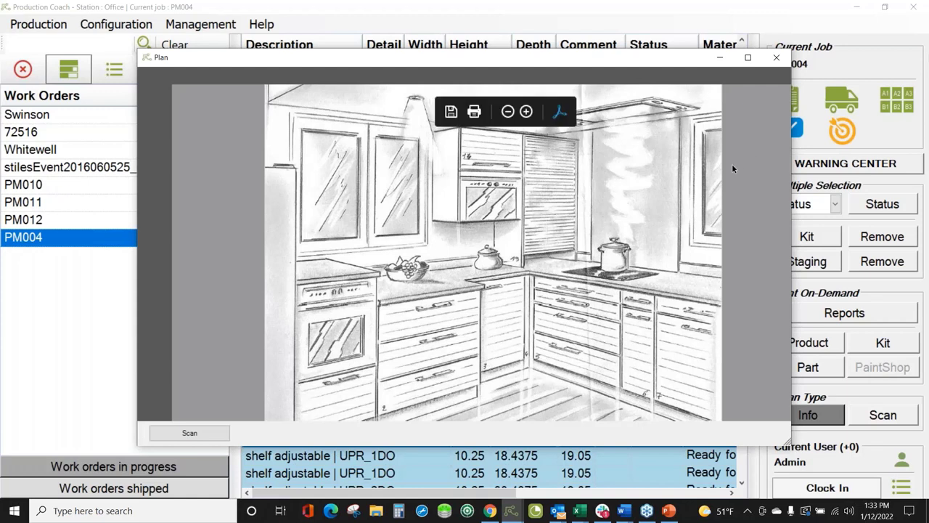
click(776, 58)
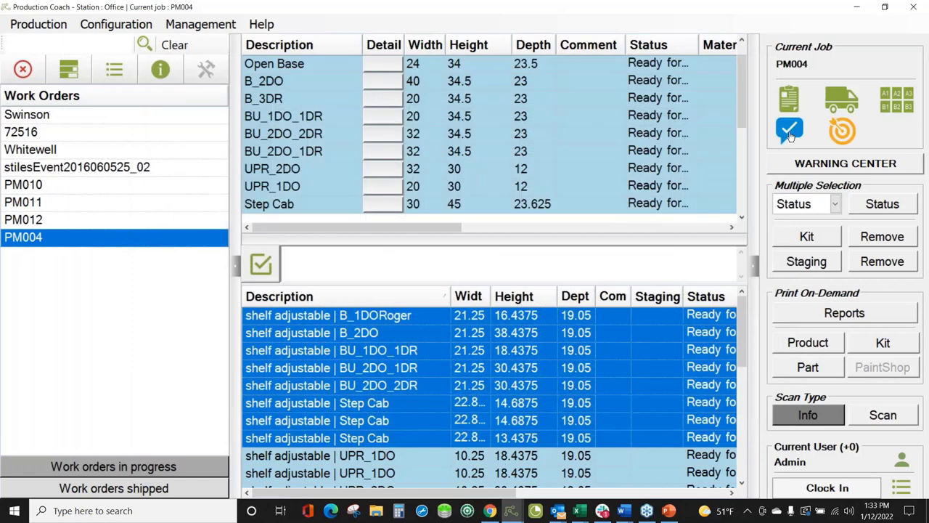
- Start a new packing list containing work order PM004, leaving out its Step Cab product
click(843, 102)
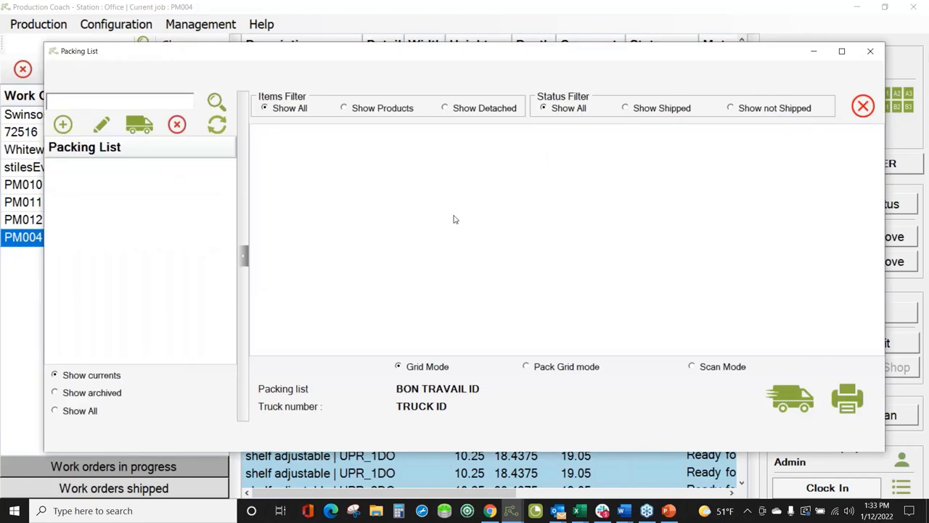
click(62, 125)
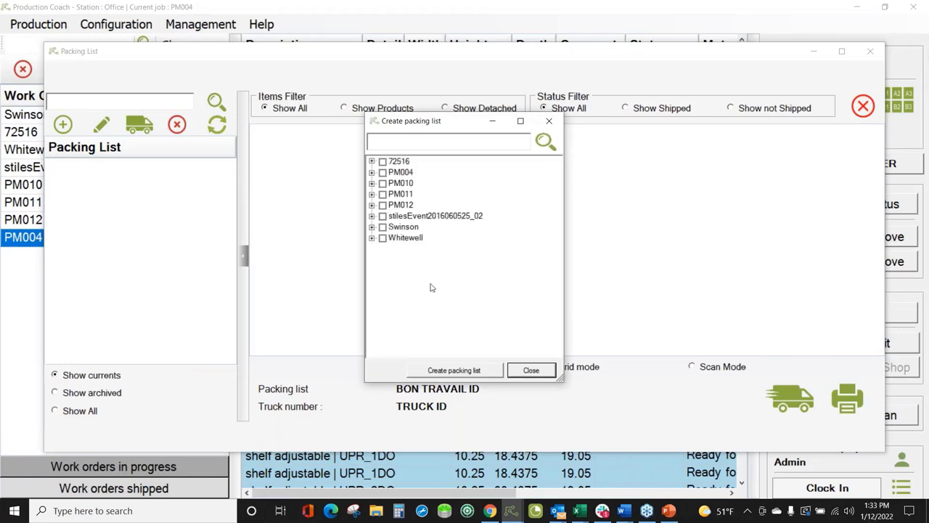
click(382, 172)
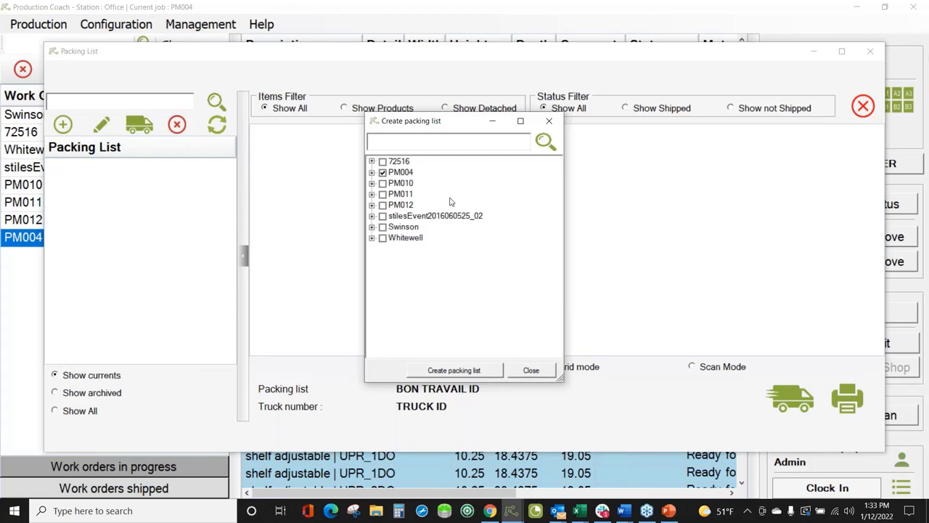
click(372, 172)
click(383, 183)
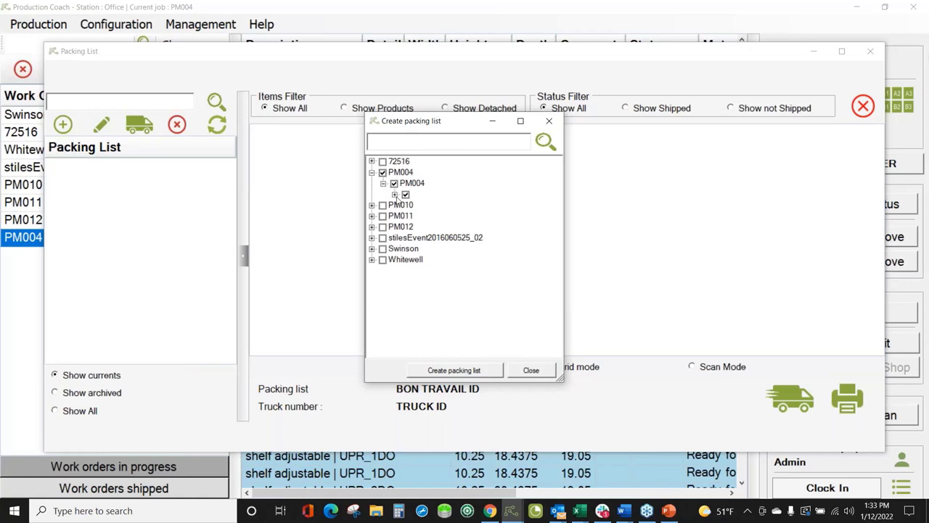
click(394, 194)
click(407, 217)
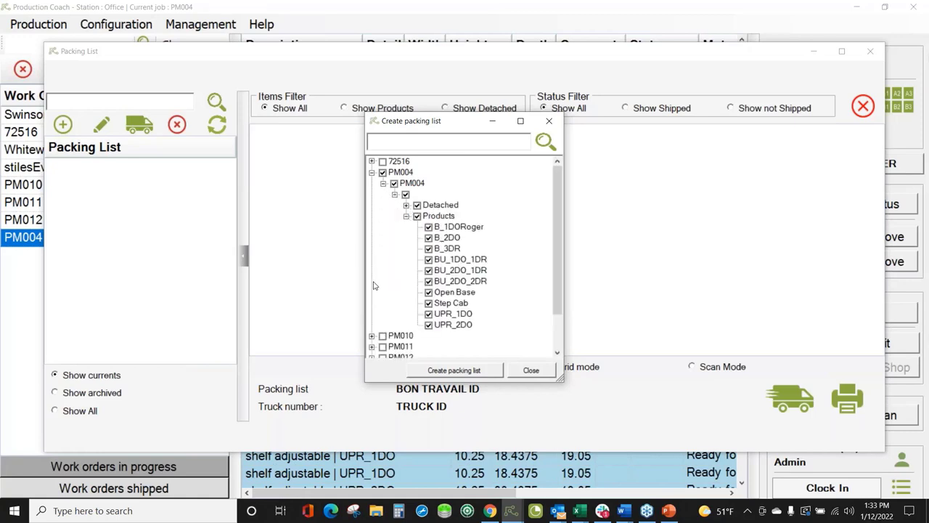
click(428, 303)
- Add the BC_WS product from work order PM010 to the packing list selection
click(372, 336)
click(383, 347)
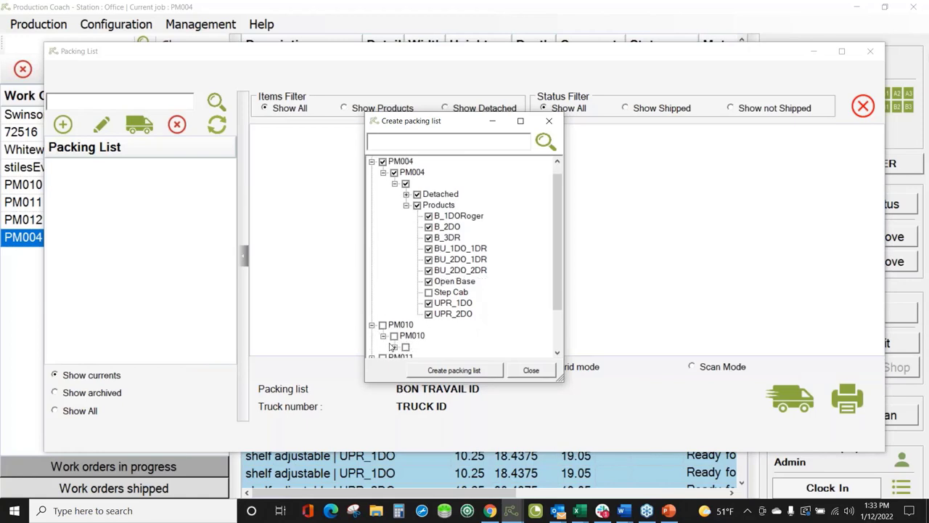
scroll(392, 334, down, 1)
click(395, 315)
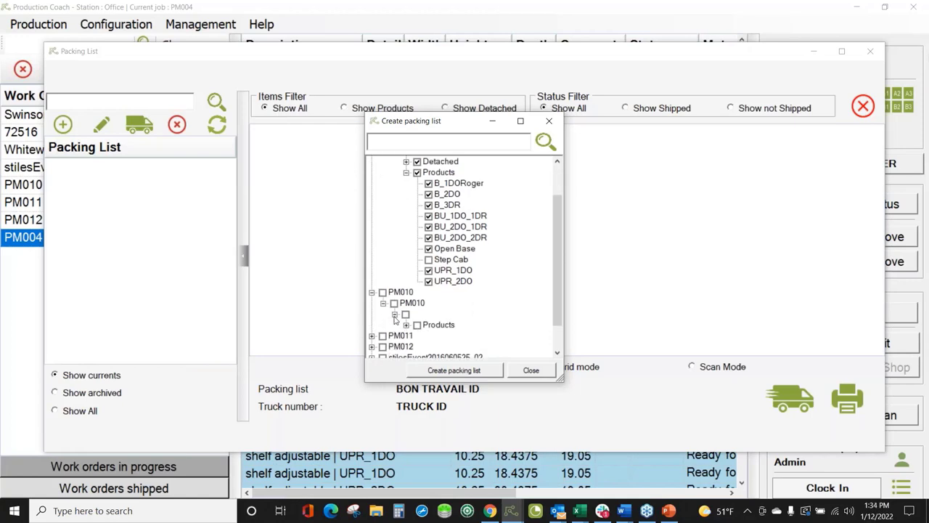
click(406, 325)
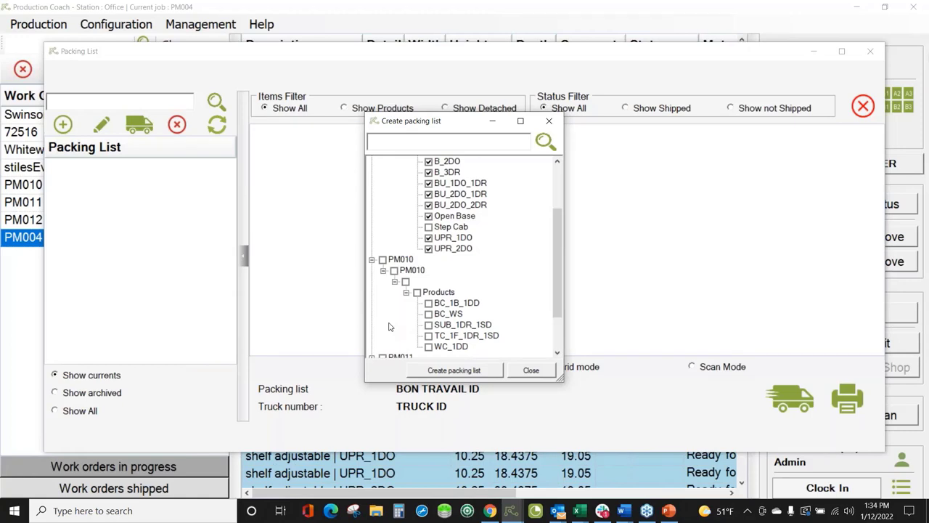
click(430, 315)
- Create the packing list with the name 1 and close the packing list window
click(458, 378)
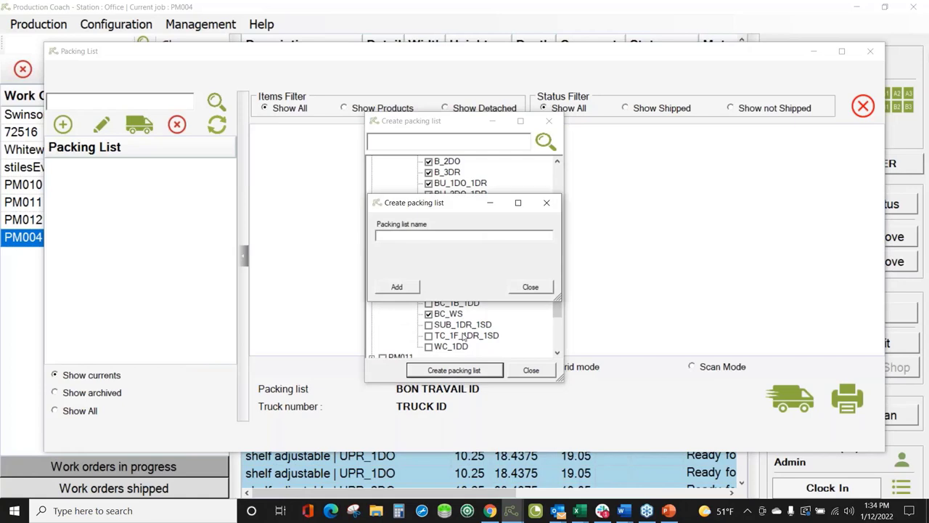
text(1)
click(398, 287)
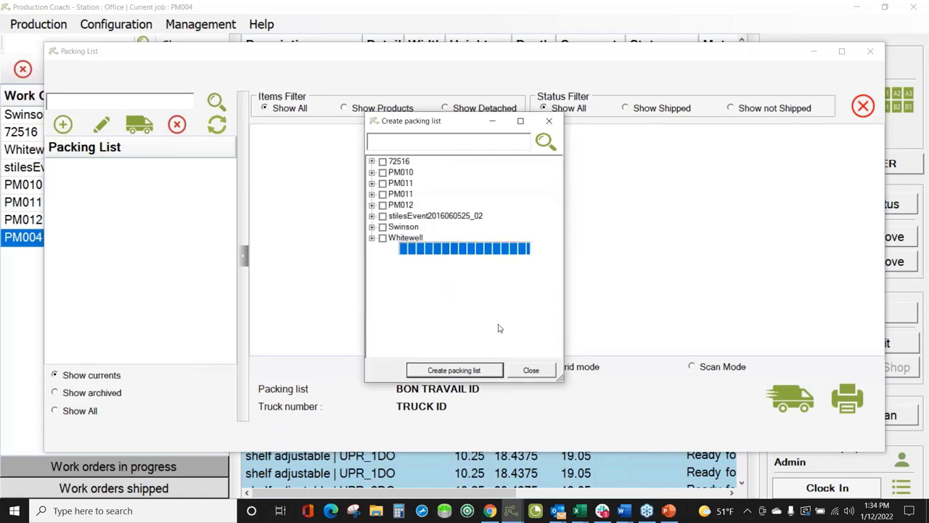
click(530, 370)
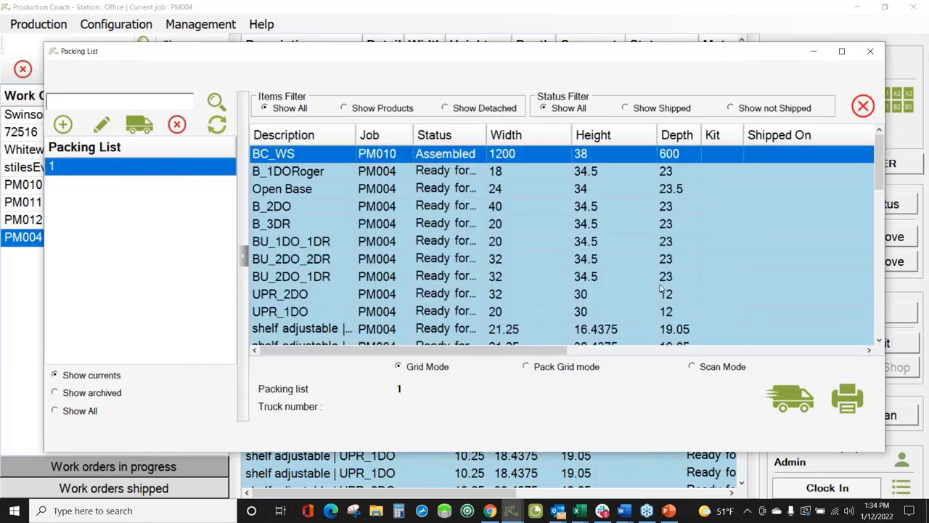
click(872, 51)
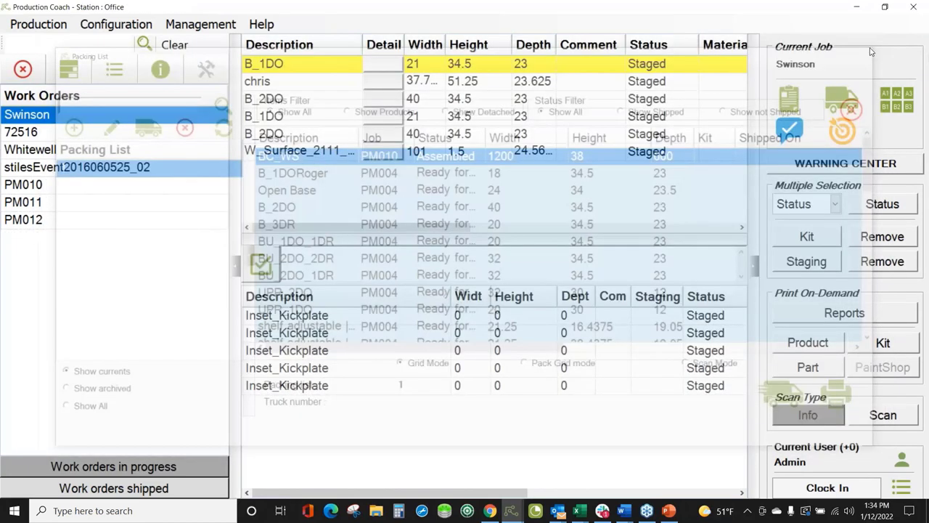
- Set the status of all products in work order PM004 to Panel Processing
click(63, 242)
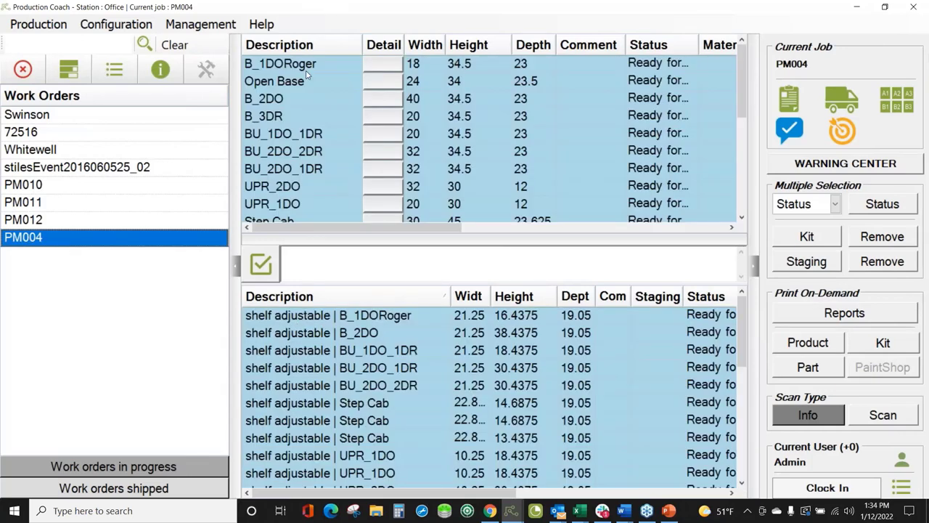
drag(307, 65, 297, 168)
drag(294, 252, 303, 274)
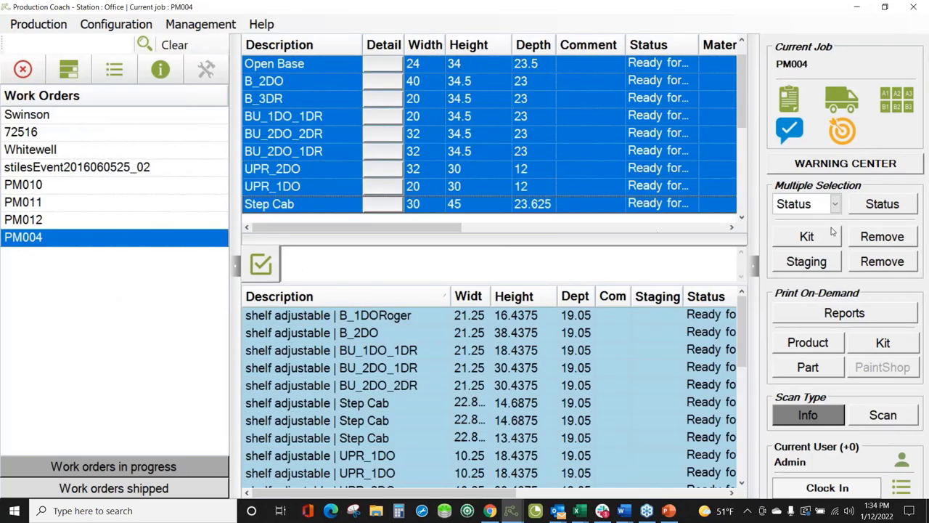
click(836, 205)
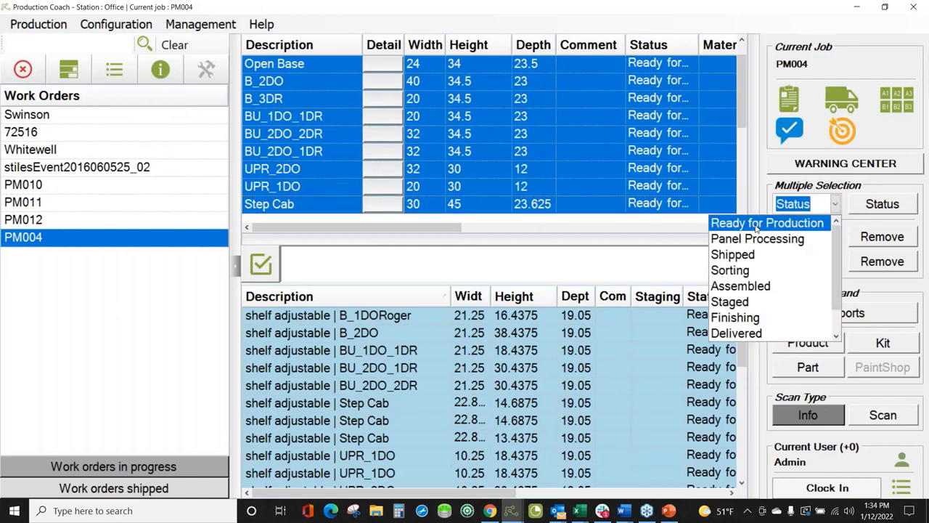
click(760, 238)
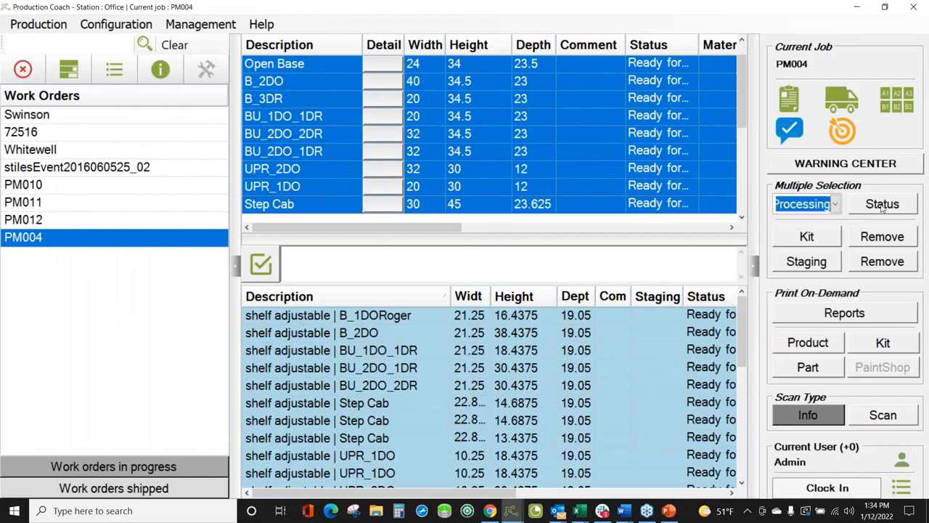
click(883, 210)
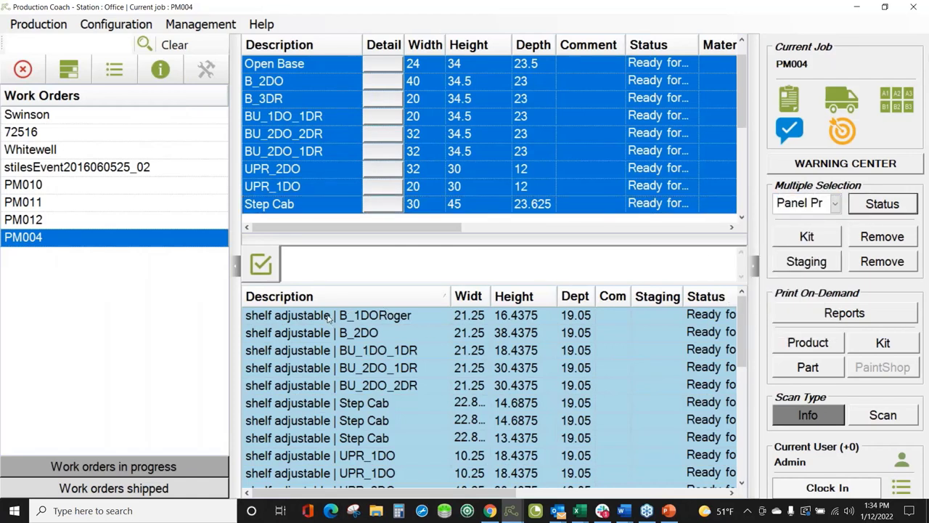
- Set all detached parts of PM004 to Panel Processing and check the work order's production status overview
drag(328, 320, 329, 485)
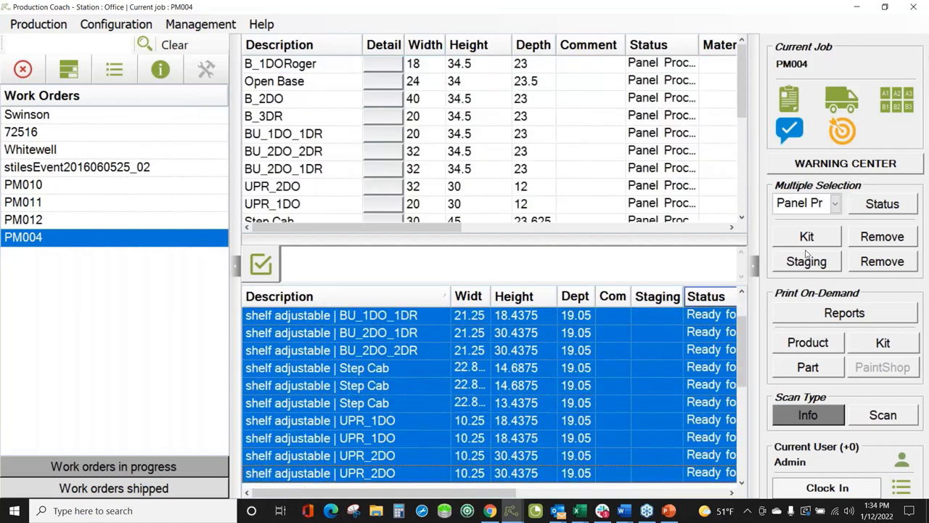
click(884, 205)
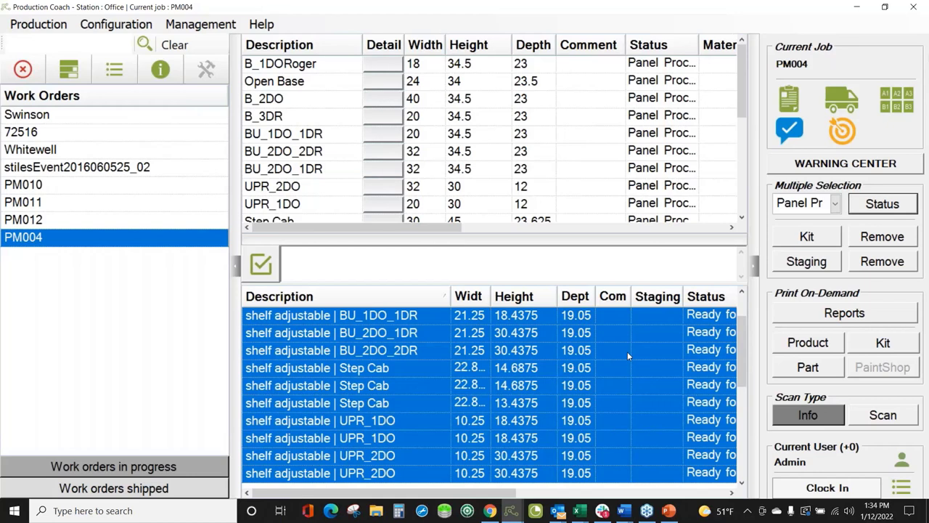
click(70, 73)
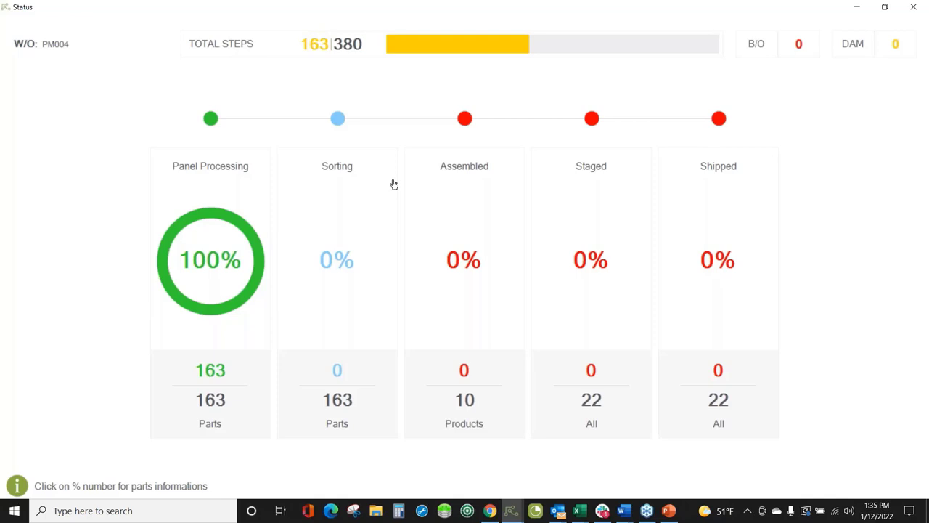
click(913, 7)
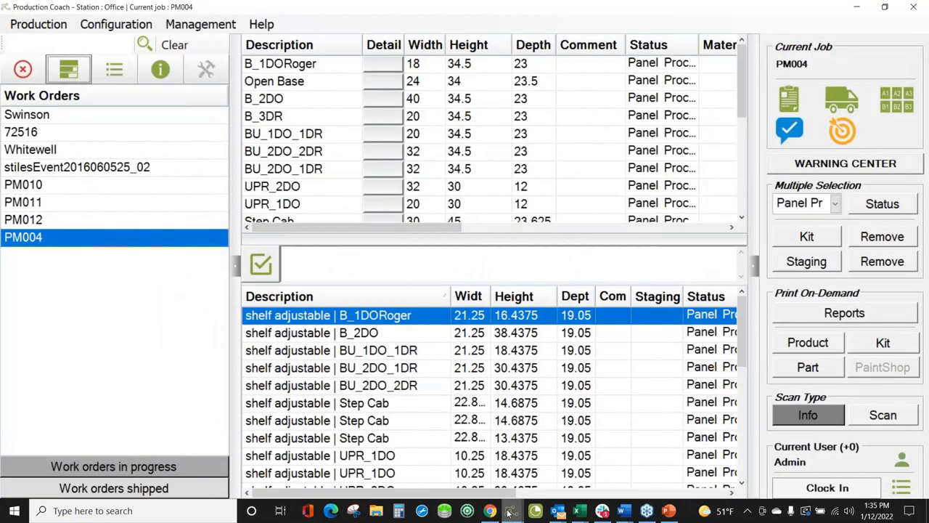
- Open another Production Coach window running as the Sorting station
click(510, 512)
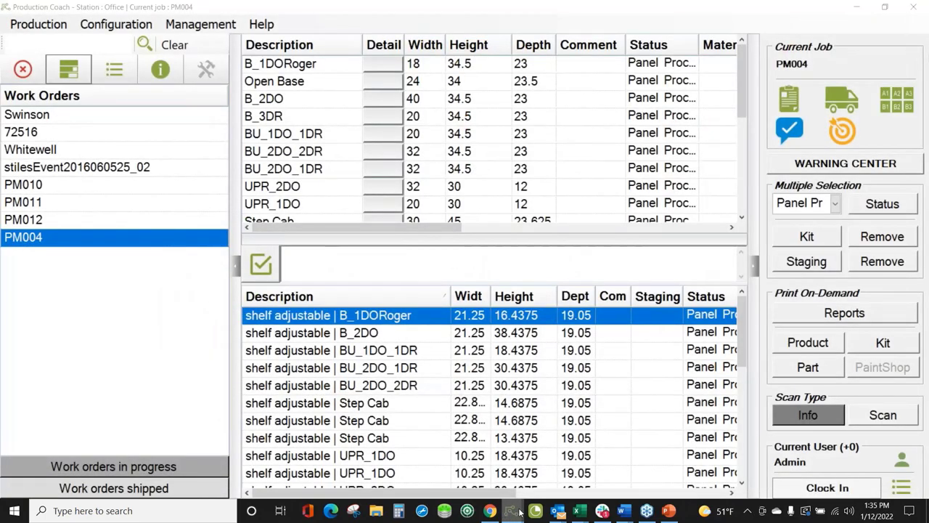
right_click(522, 512)
click(525, 513)
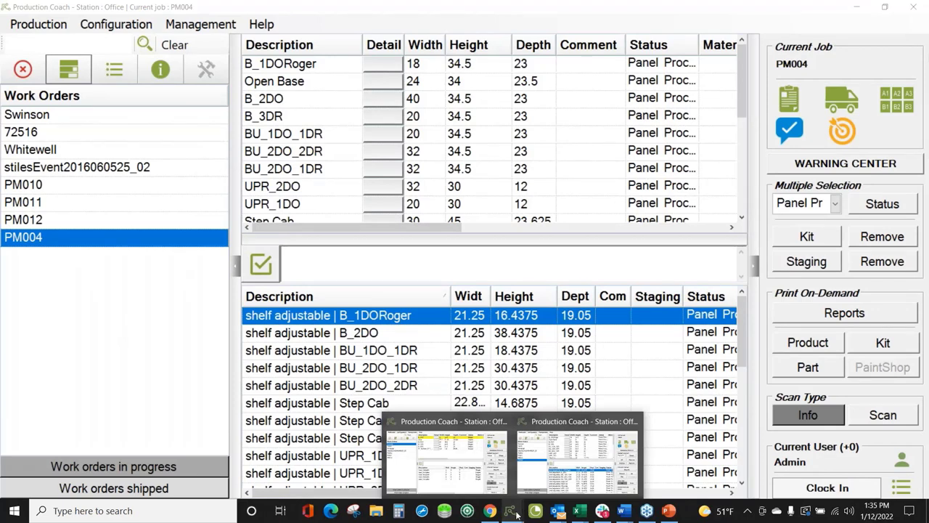
right_click(511, 512)
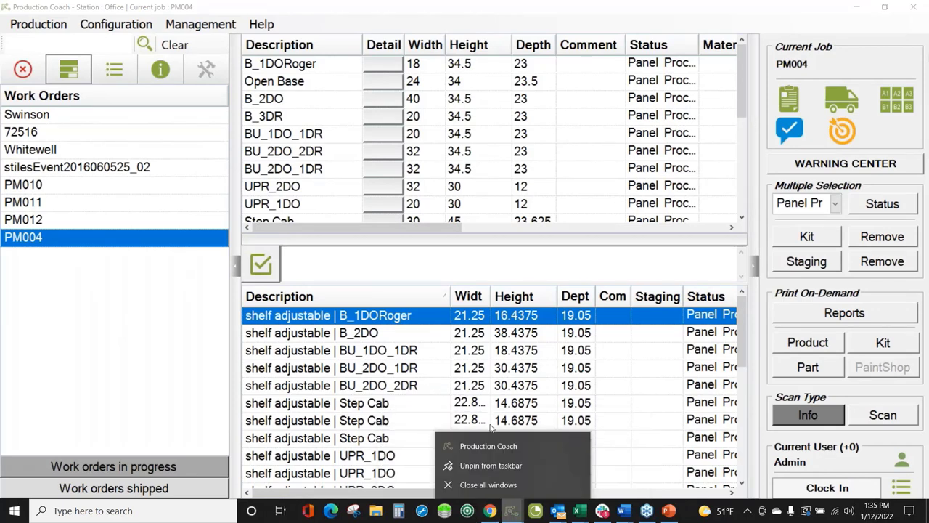
key(Escape)
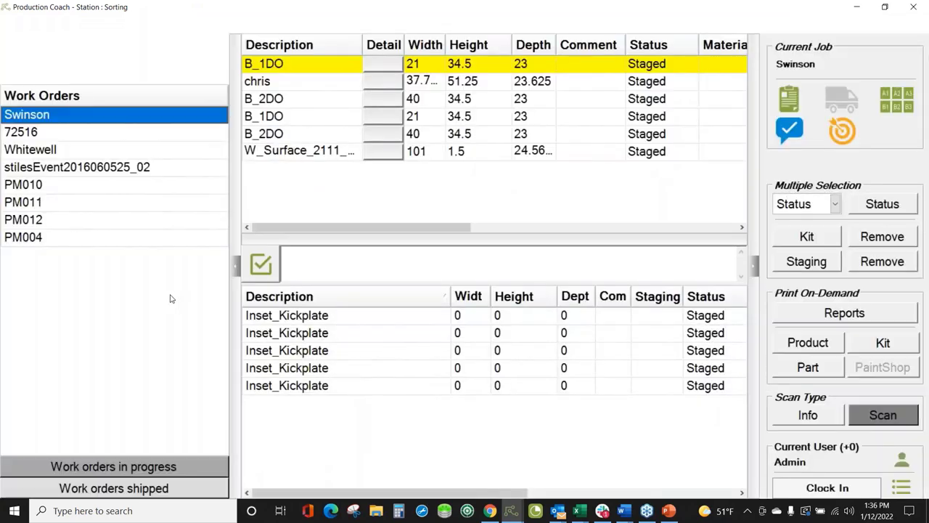
- Open the sorting rack for work order PM004 and accept rack A
click(41, 239)
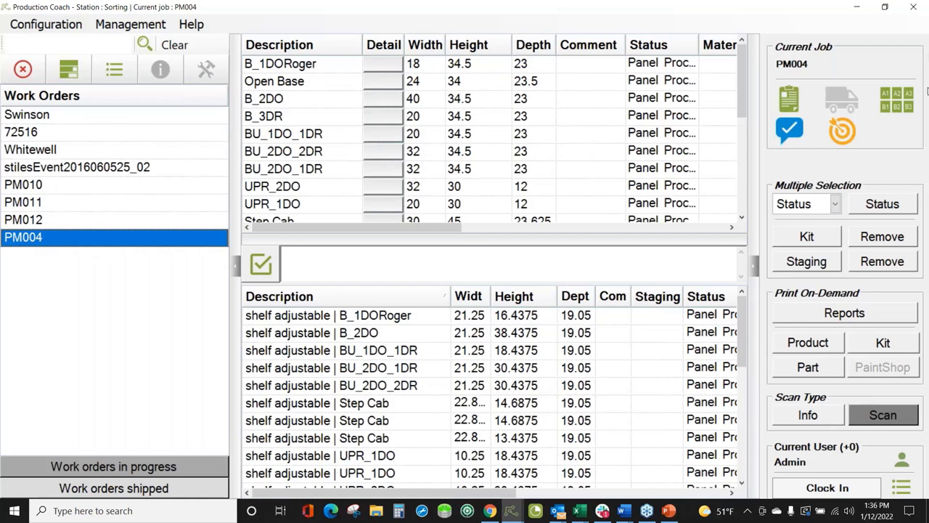
click(891, 104)
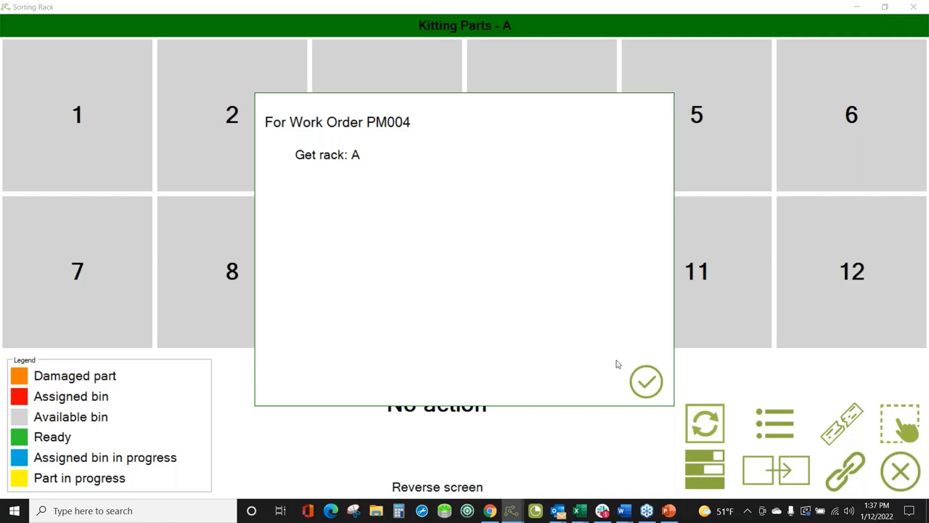
click(647, 389)
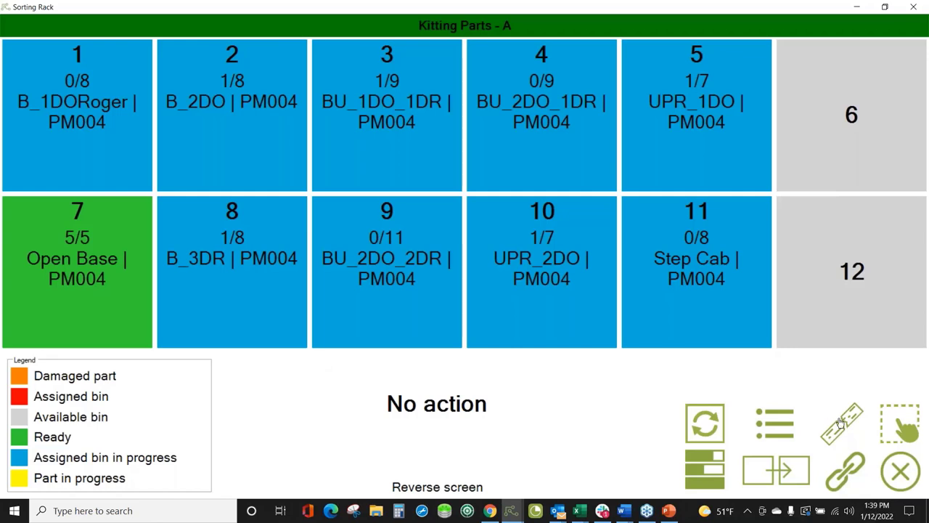
- Inspect bin 8's missing parts, the parts already inside, and the details of its missing side left part
click(901, 425)
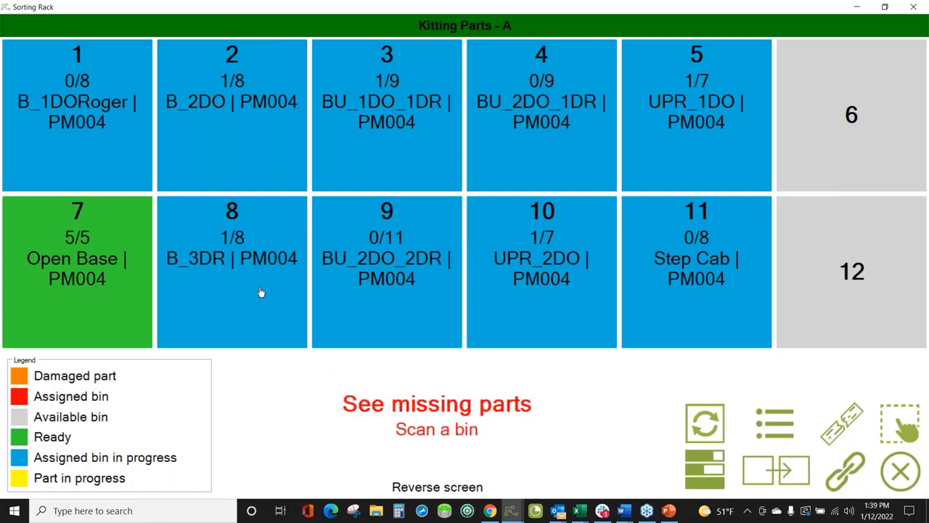
click(239, 289)
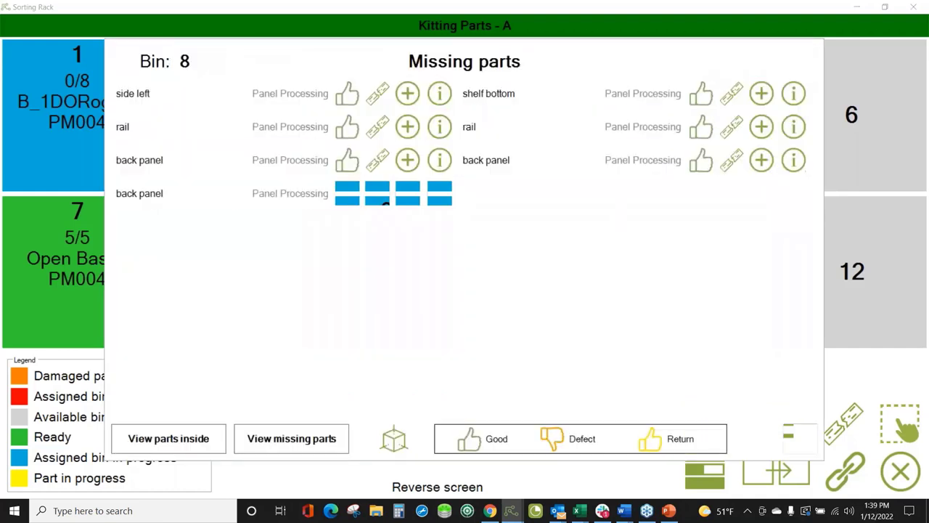
click(172, 440)
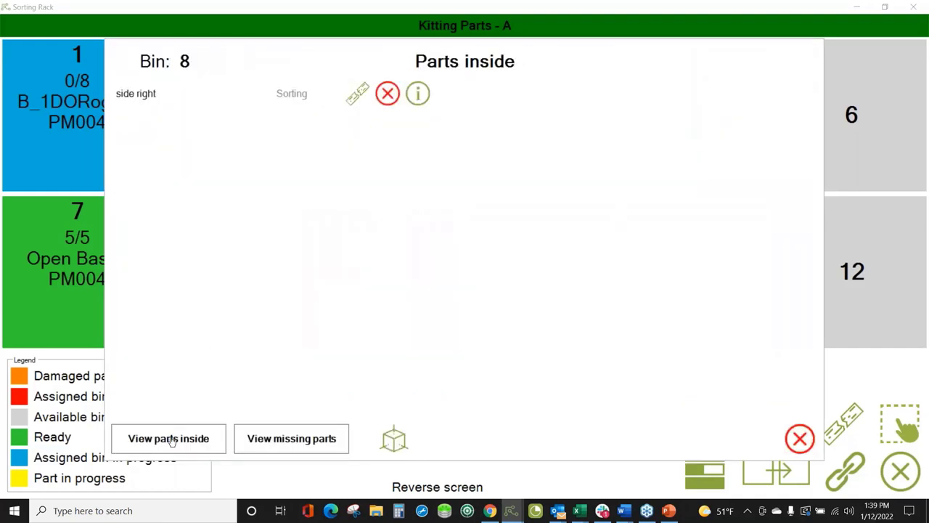
click(285, 440)
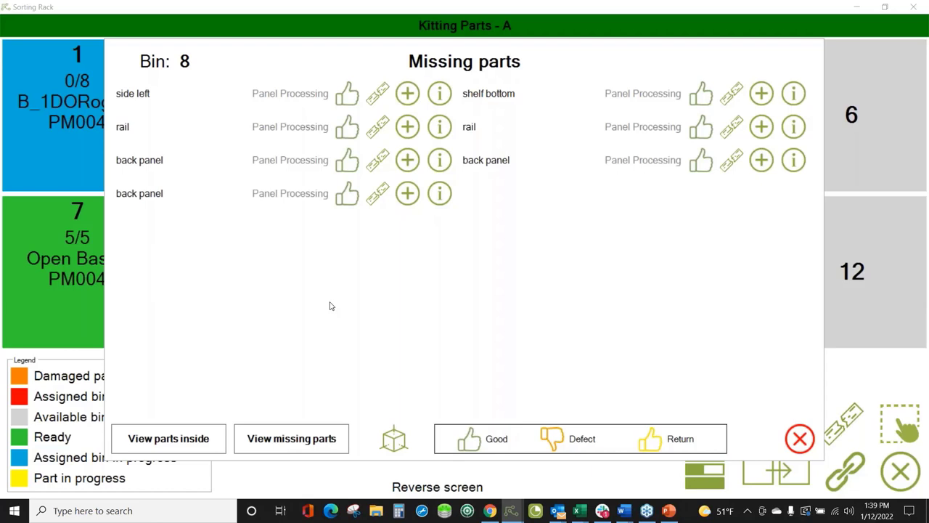
click(440, 94)
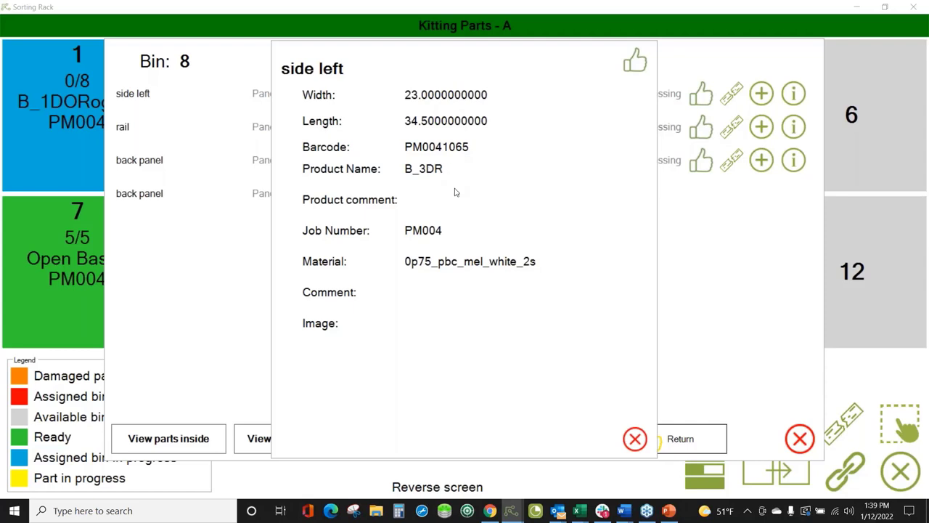
click(635, 438)
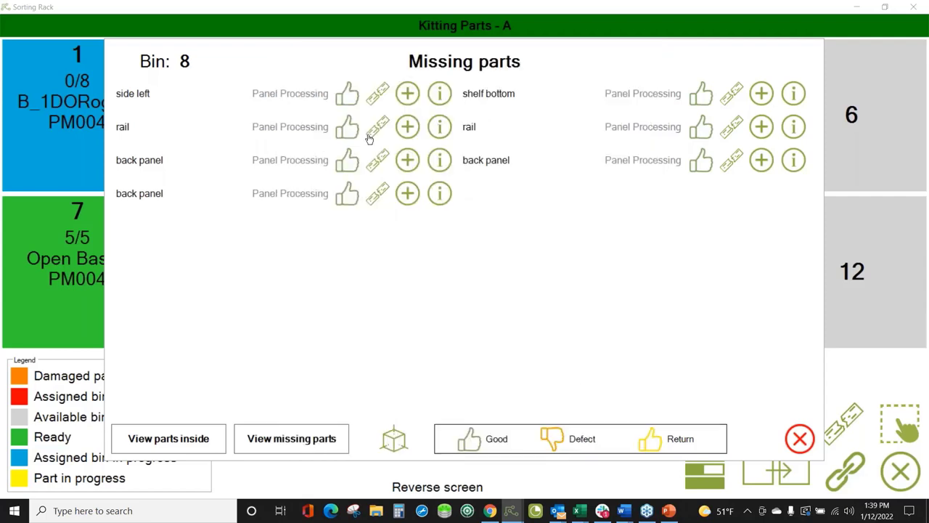
- Add the missing side left part to bin 8 and report its shelf bottom as damaged by Edgebanding
click(407, 96)
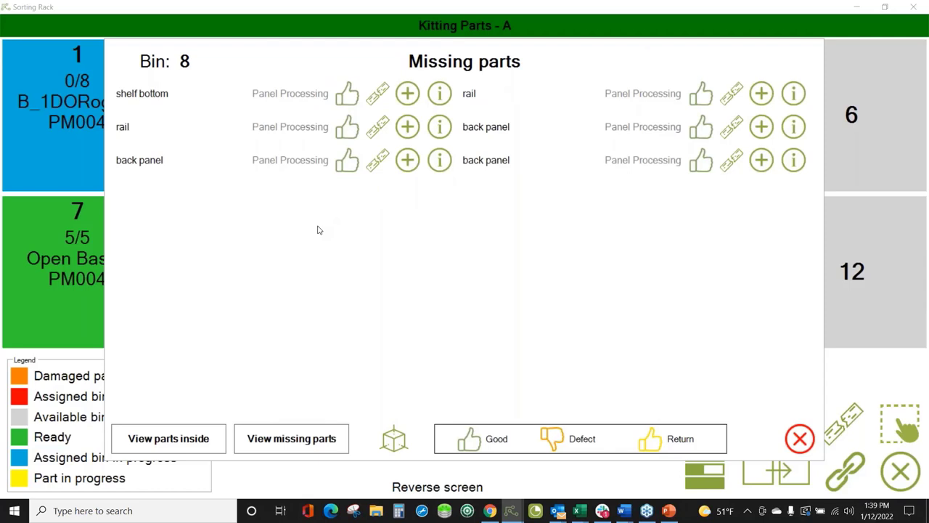
click(377, 96)
click(370, 188)
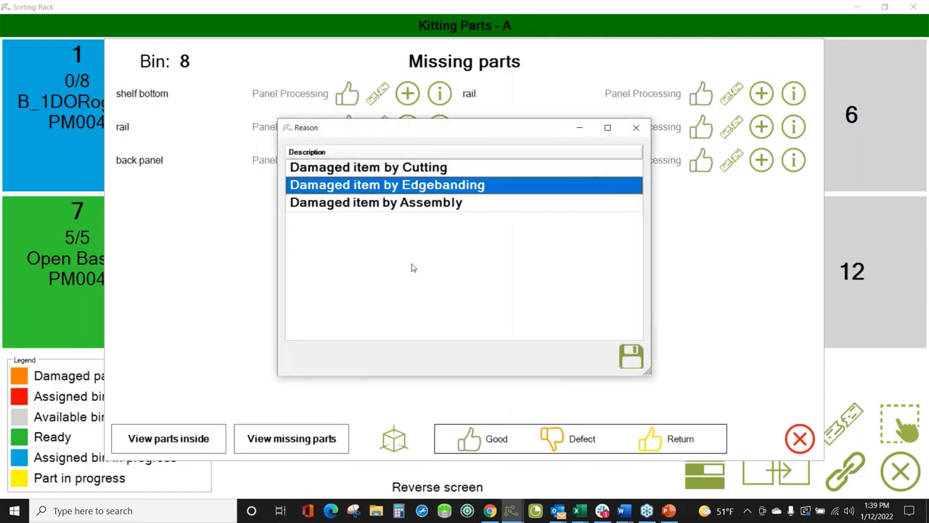
click(631, 357)
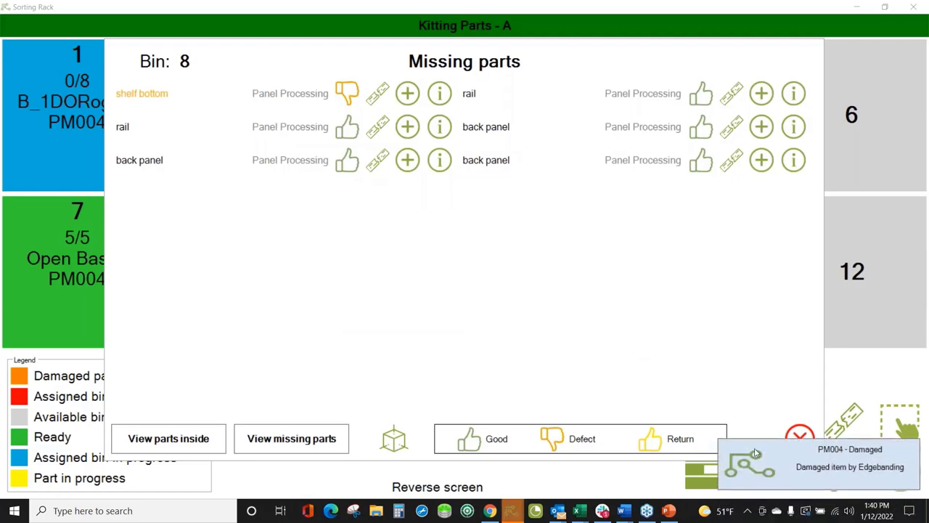
- Review the details of the PM004 damage warning and resolve it as fixed at the Panel Processing station
click(804, 471)
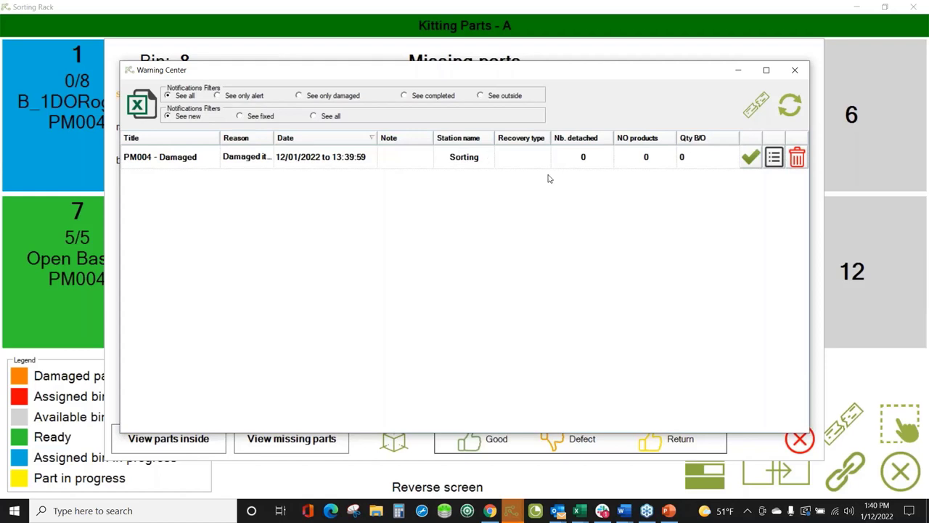
click(775, 161)
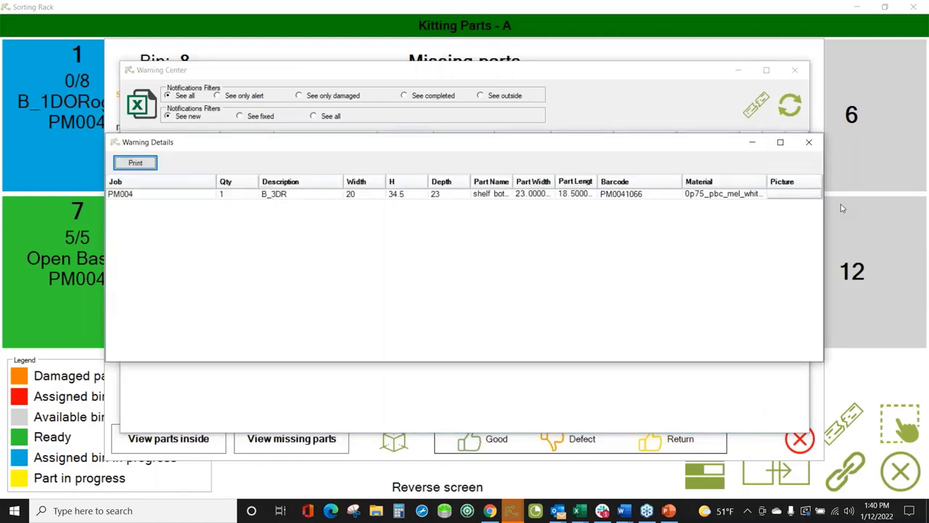
click(809, 143)
click(750, 158)
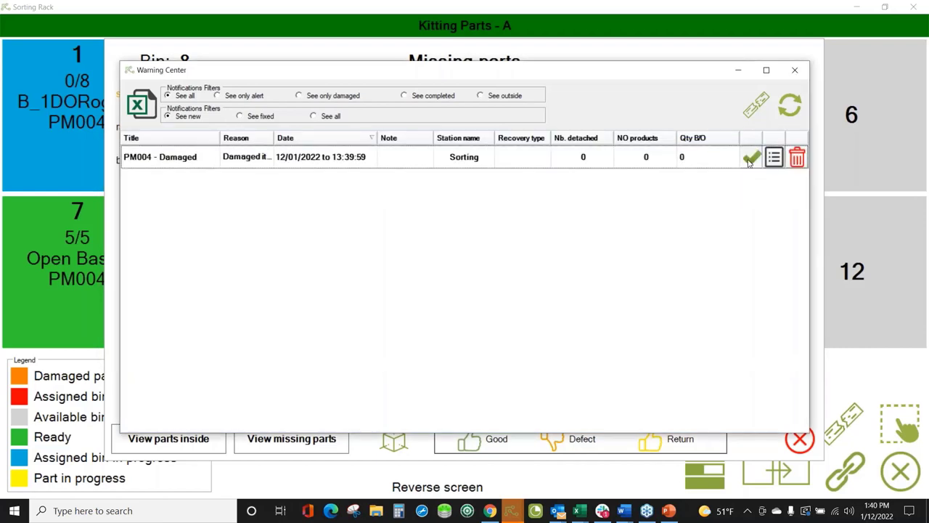
click(572, 235)
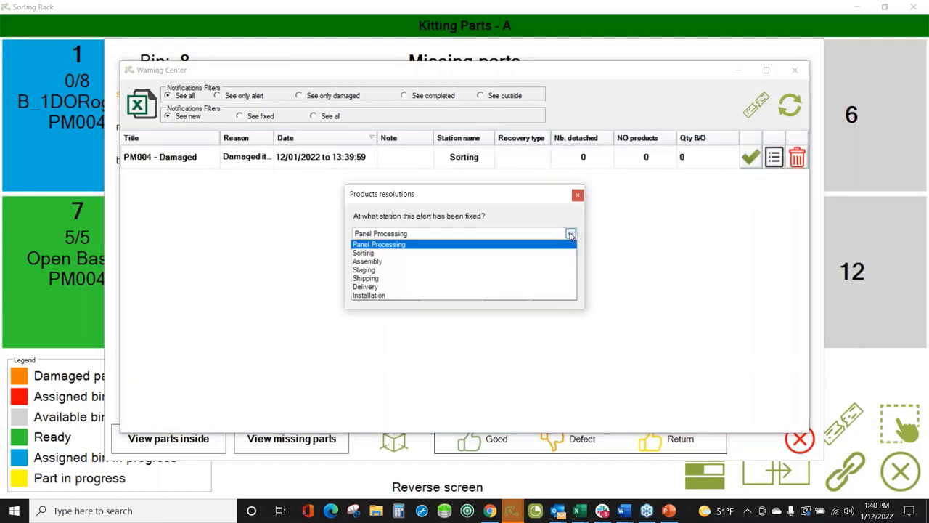
click(390, 249)
click(500, 300)
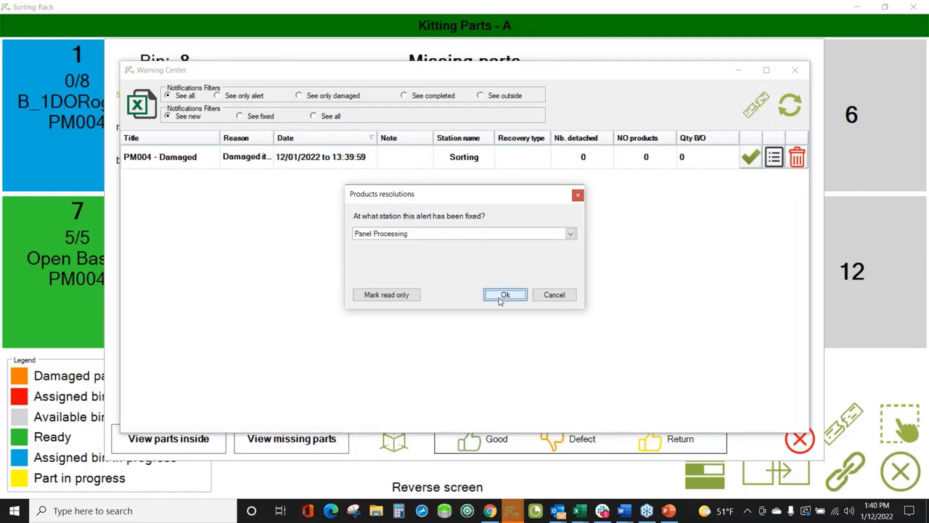
click(795, 71)
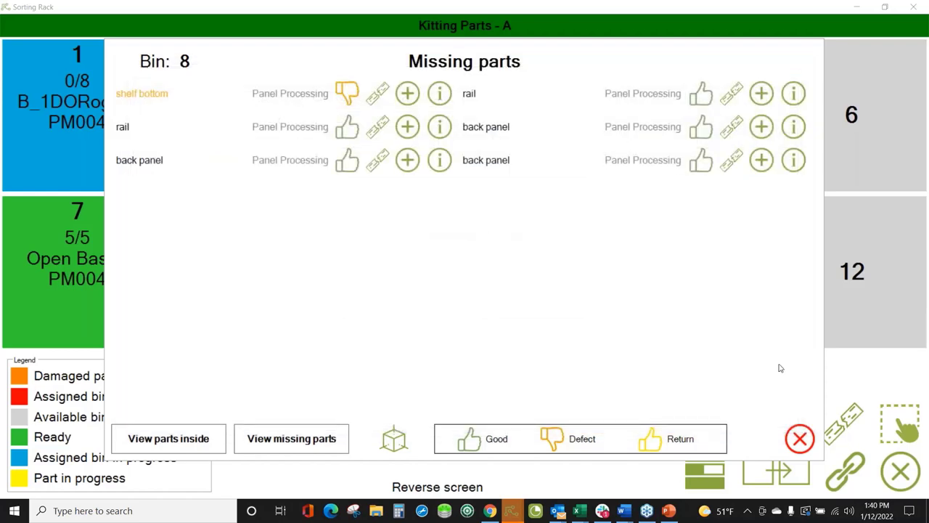
- Leave the sorting rack and examine PM004's production status and the list of parts missing from Sorting
click(800, 440)
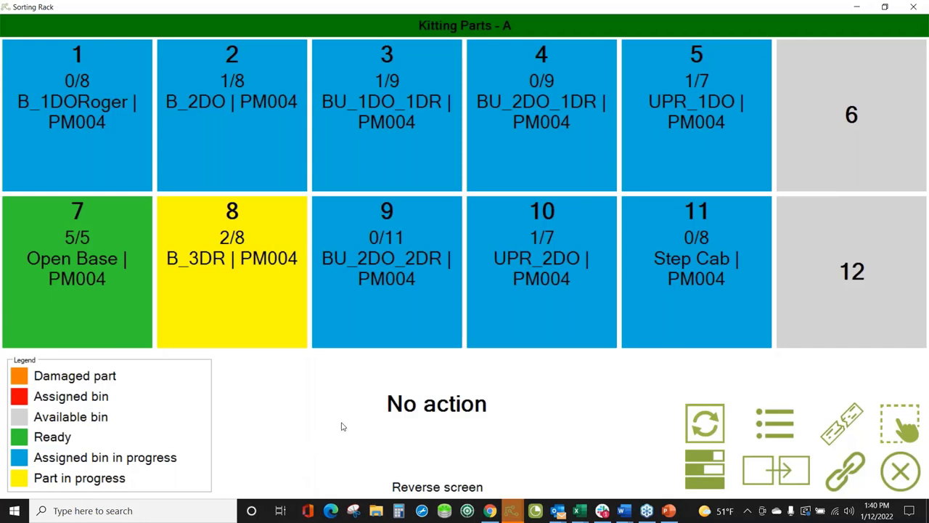
click(923, 8)
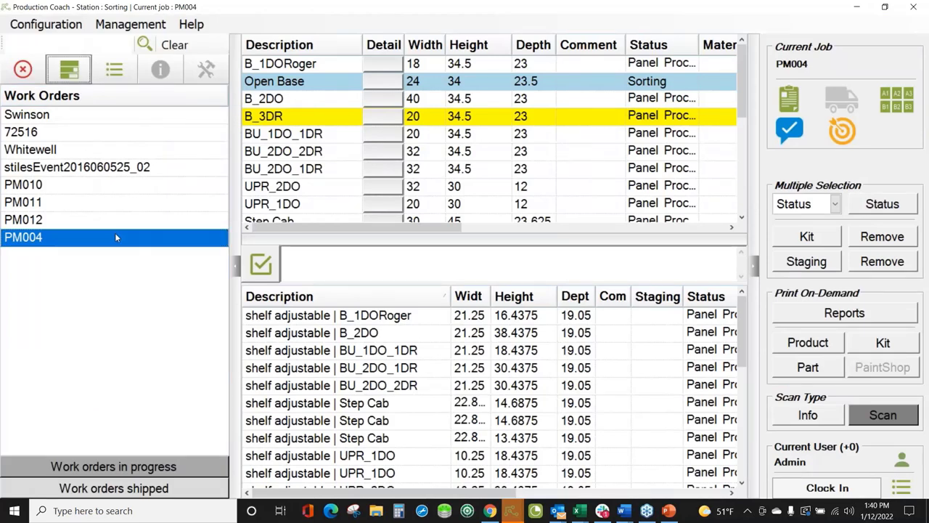
double_click(115, 234)
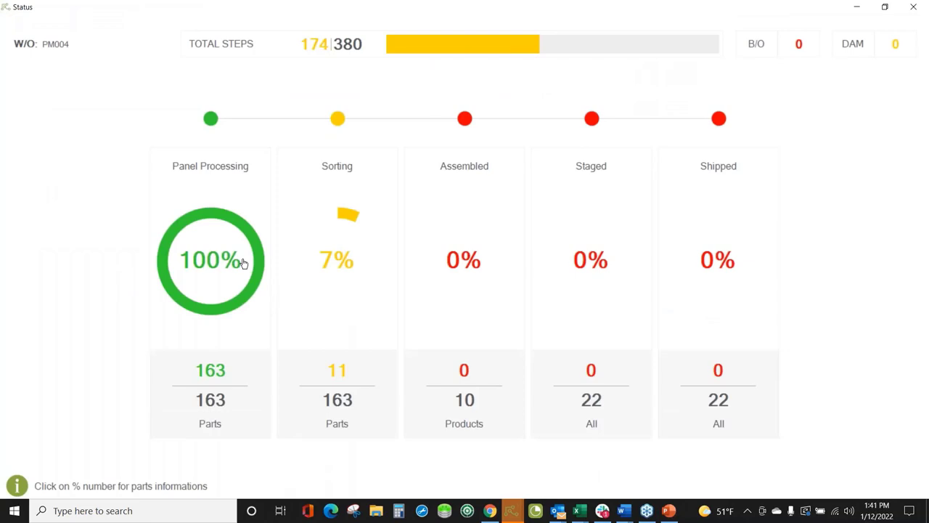
click(356, 254)
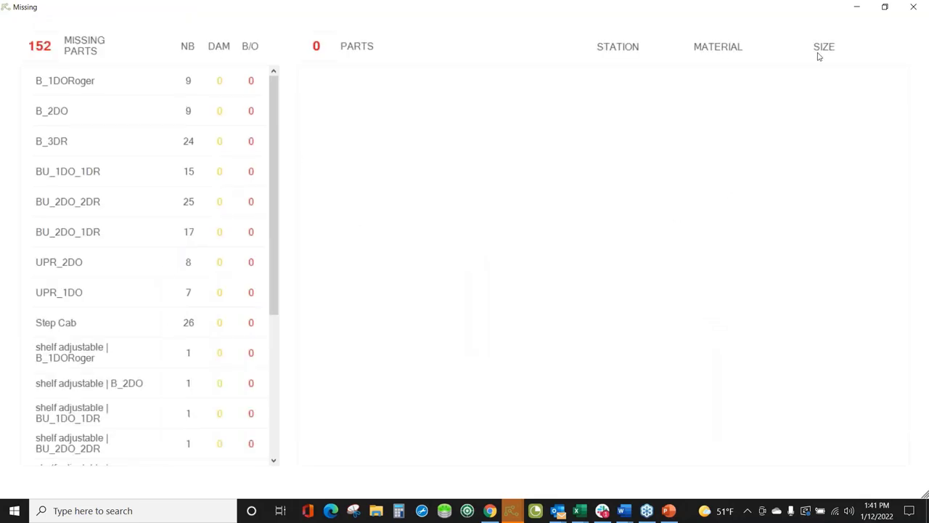
- Leave the missing parts and status views, open the Assembly station, and select work order PM004
click(916, 8)
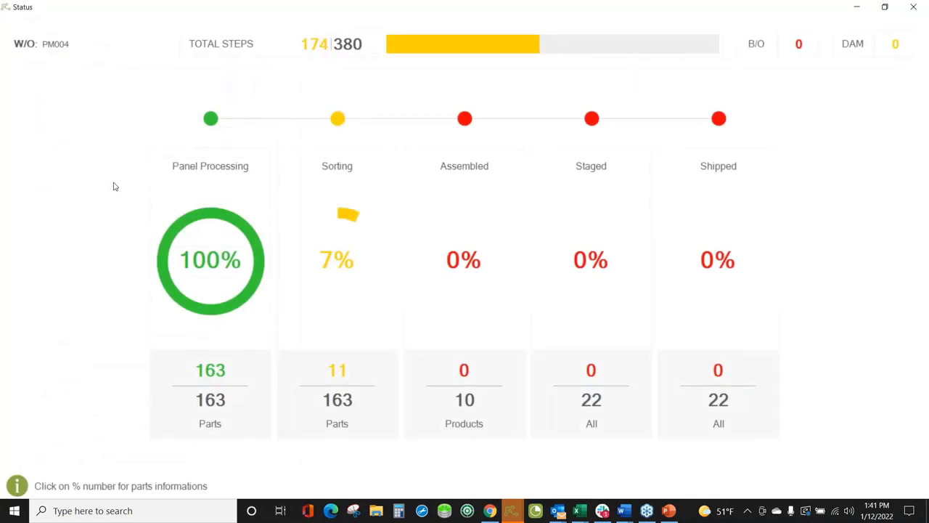
click(920, 7)
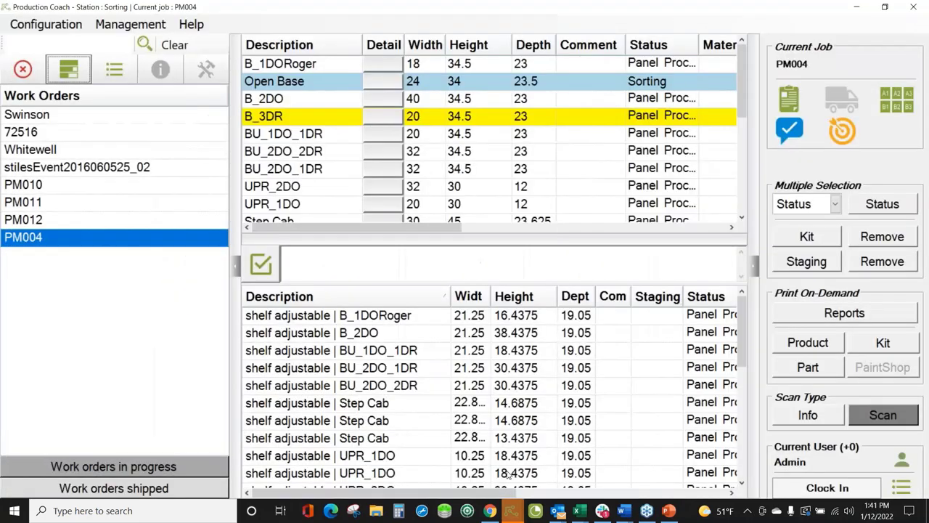
right_click(511, 517)
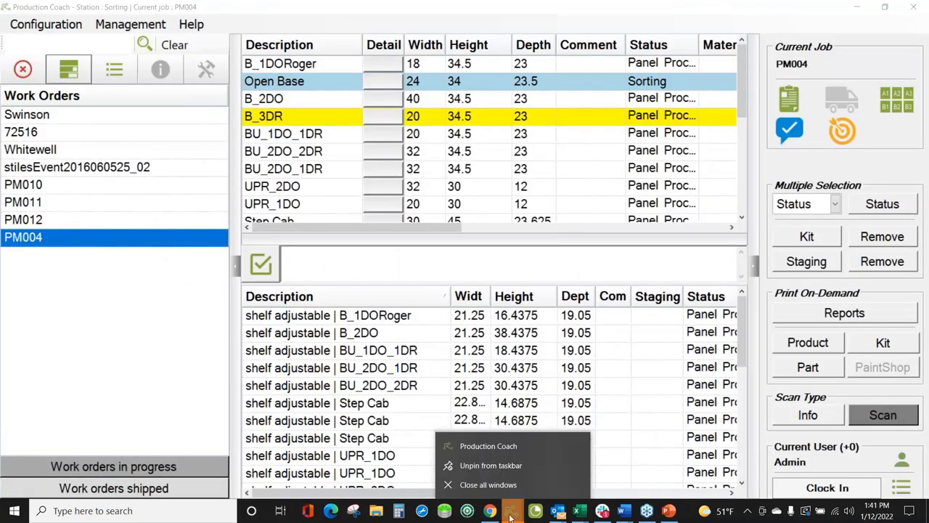
click(521, 369)
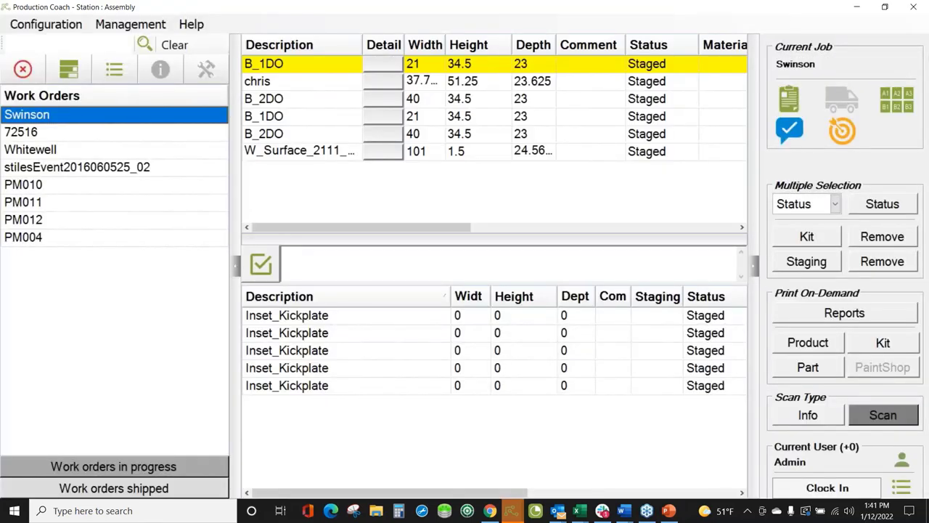
click(70, 238)
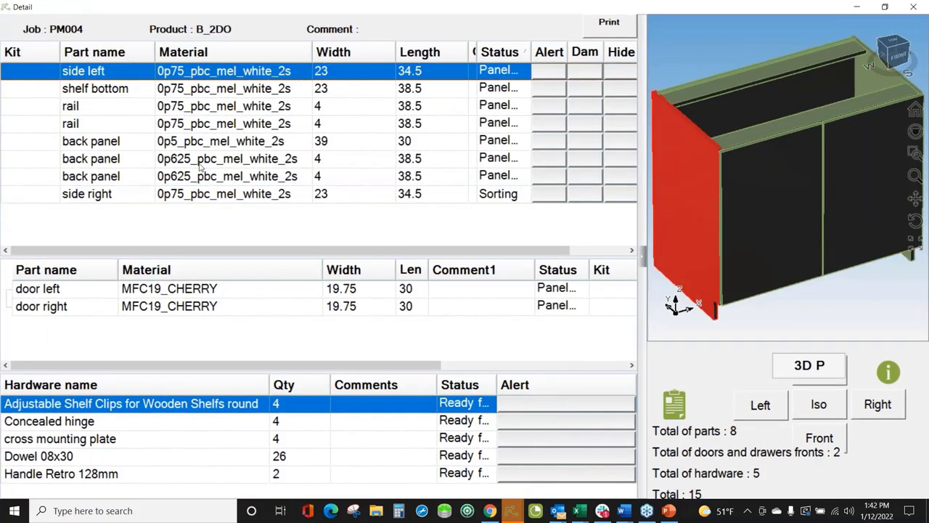
- Scan product B_2DO as assembled and inspect its 3D model, doors and part statuses
click(916, 221)
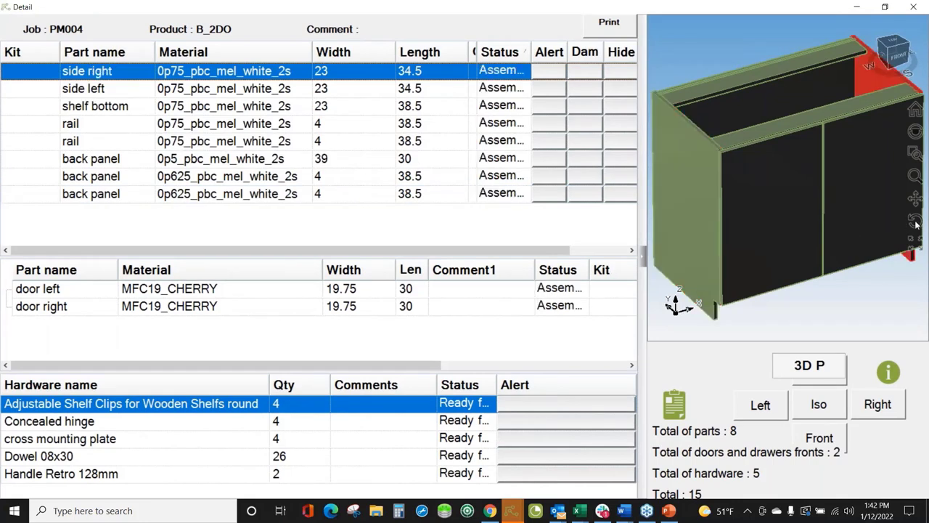
drag(783, 125, 795, 216)
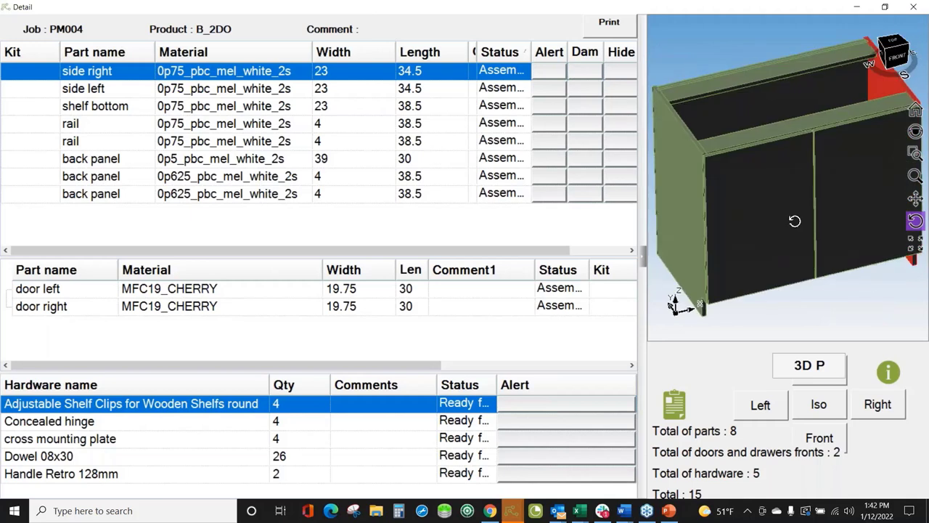
click(818, 405)
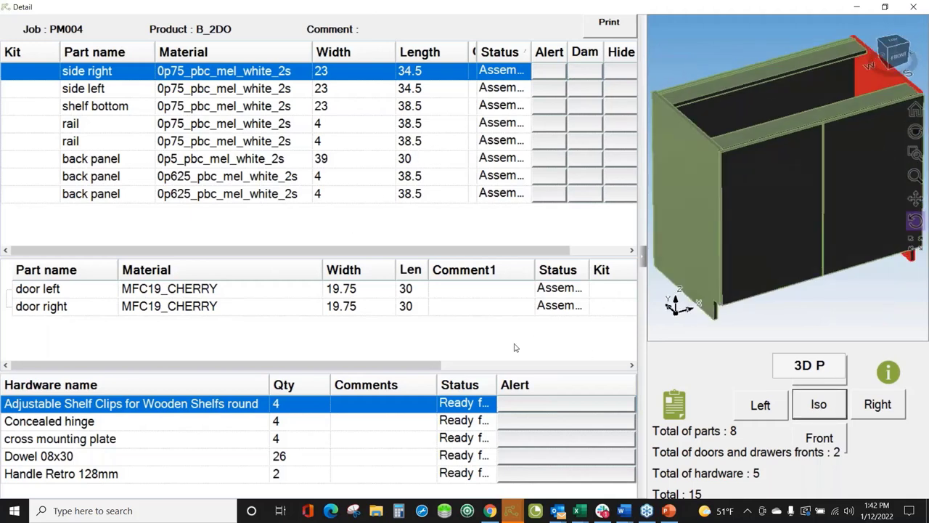
drag(425, 363, 570, 364)
click(592, 313)
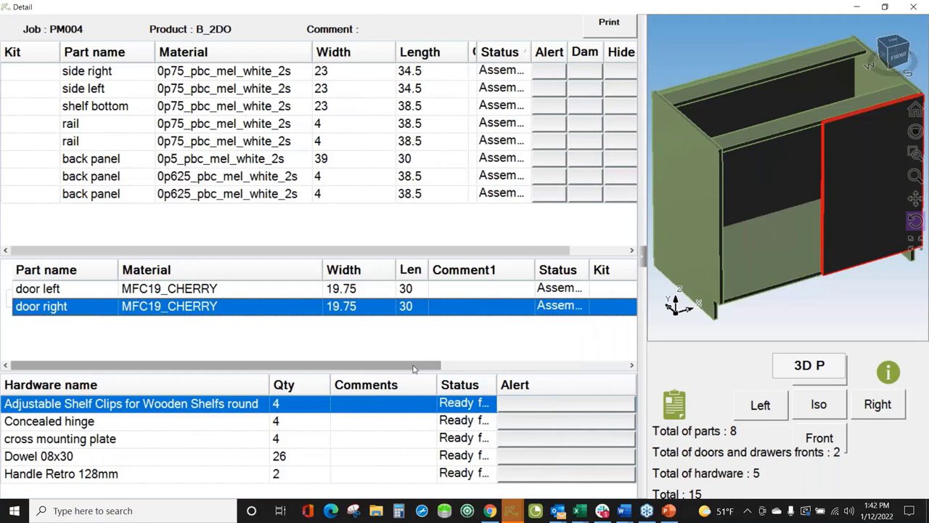
drag(97, 76, 88, 220)
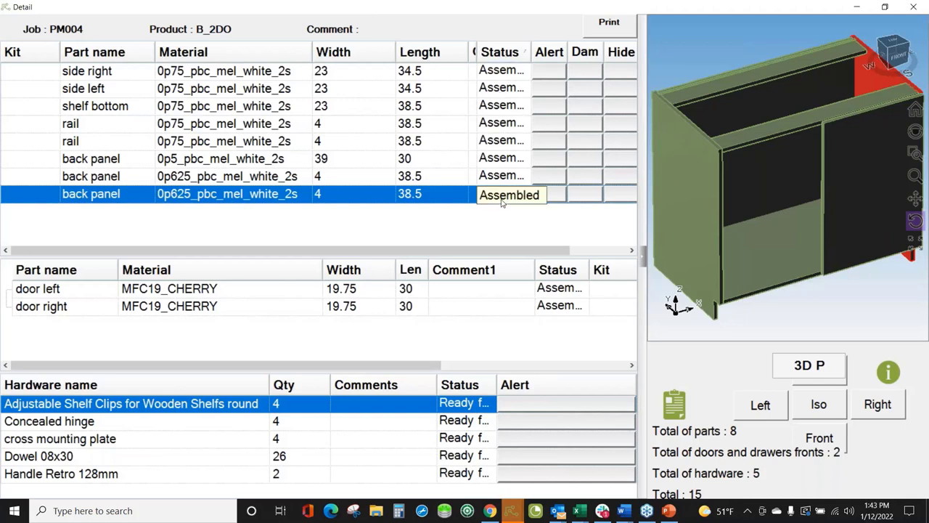
- Leave the B_2DO details and check PM004's production status from the Assembly station
click(916, 7)
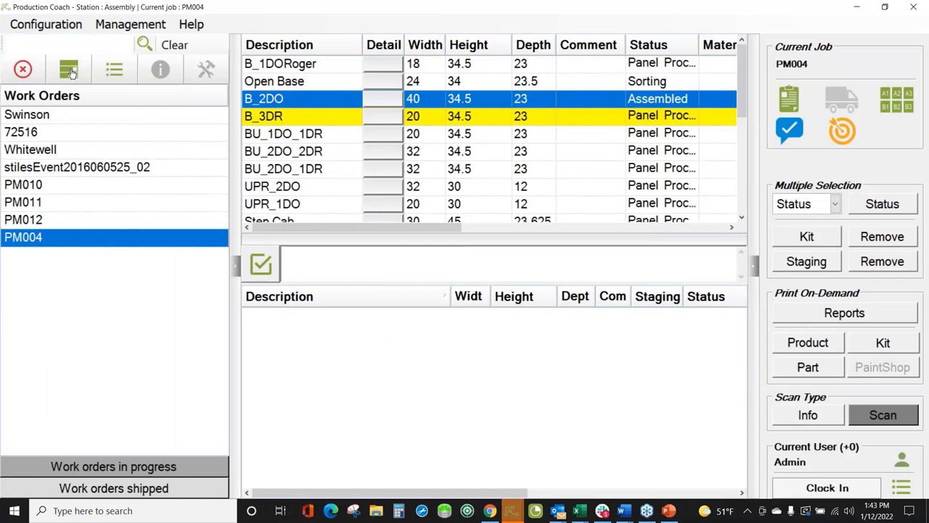
click(71, 73)
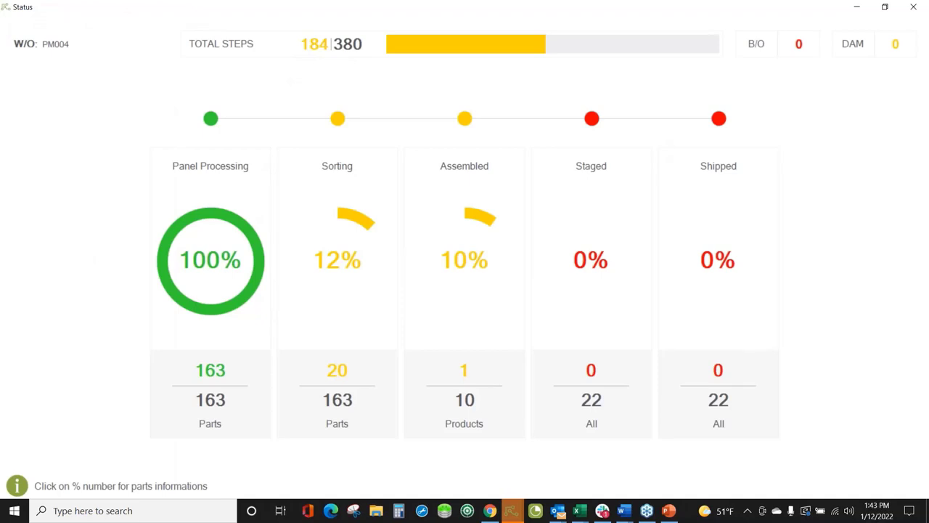
click(914, 6)
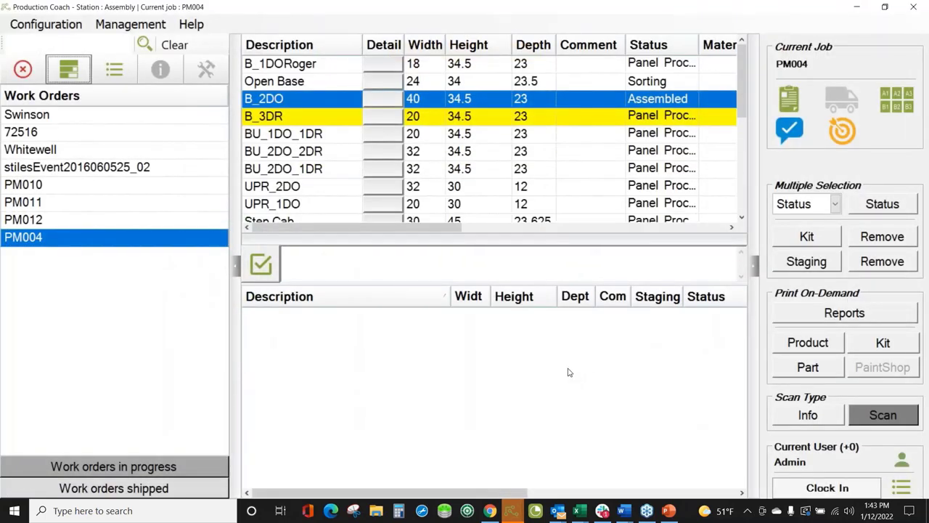
- Assign PM004's assembled B_2DO product to staging location A01
click(811, 266)
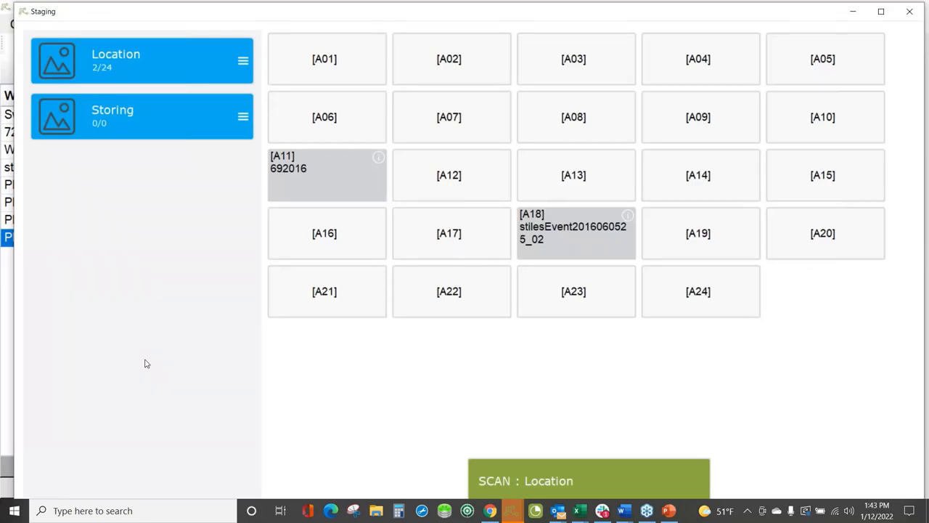
click(338, 70)
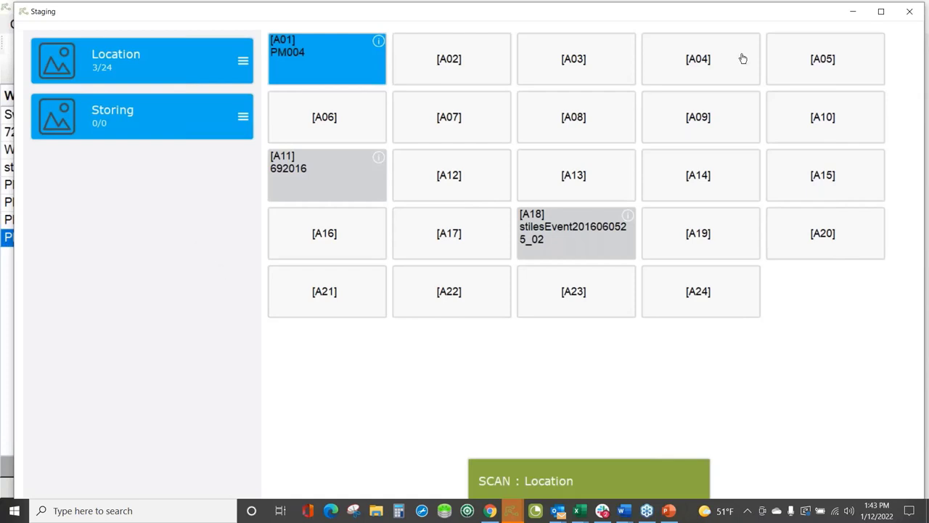
click(911, 13)
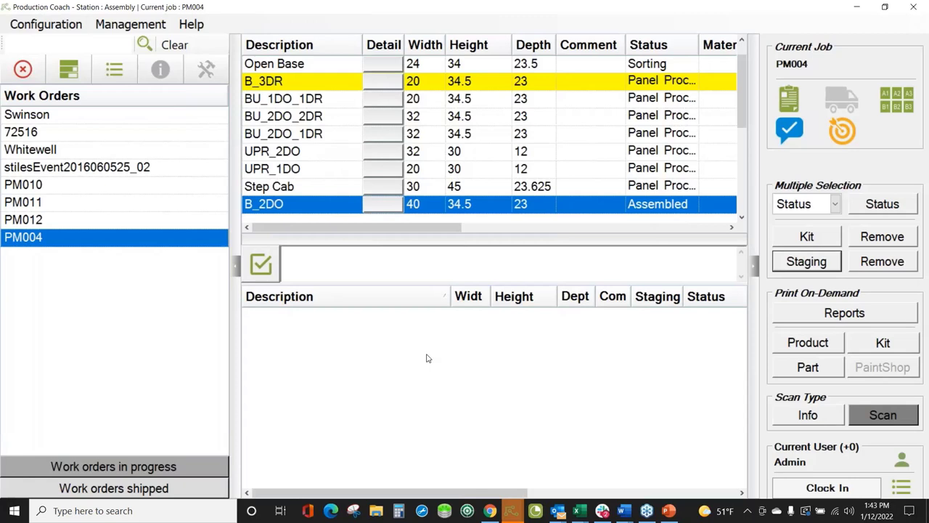
- Open the Shipping station and select work order PM004
right_click(513, 512)
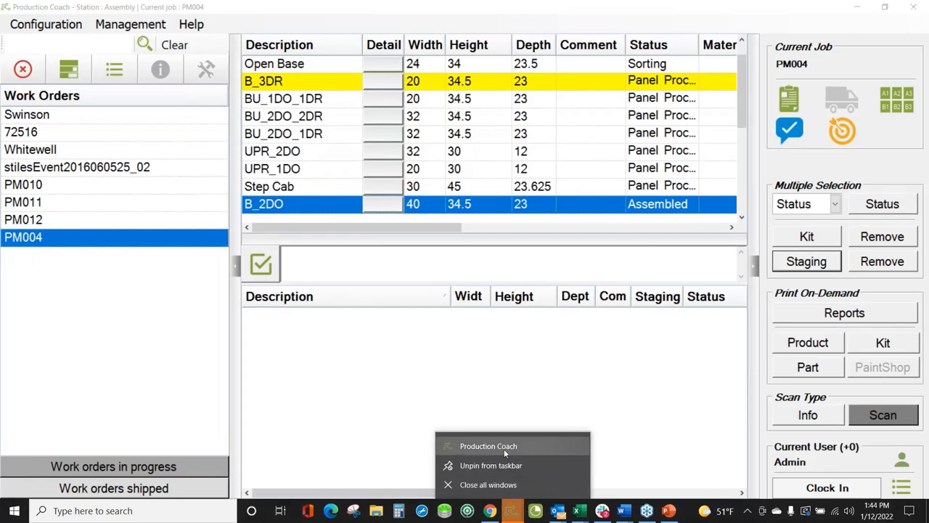
click(501, 446)
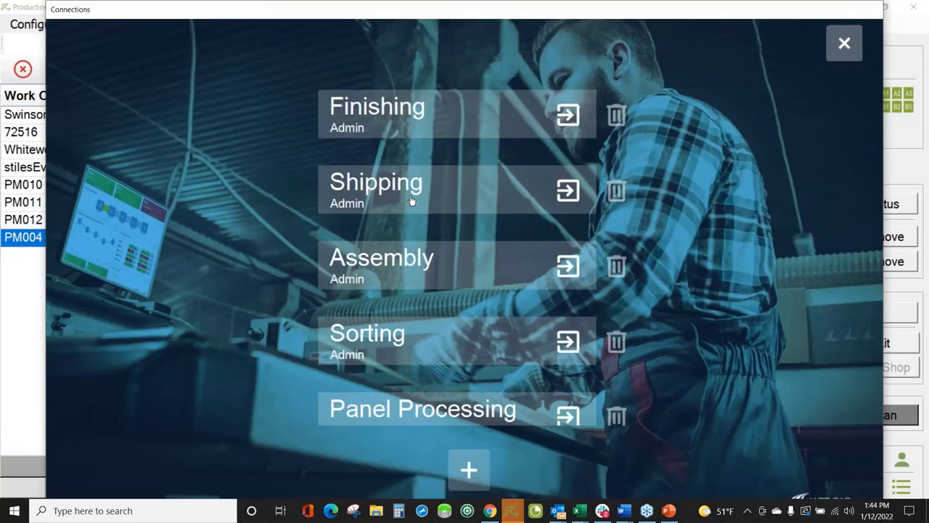
click(415, 267)
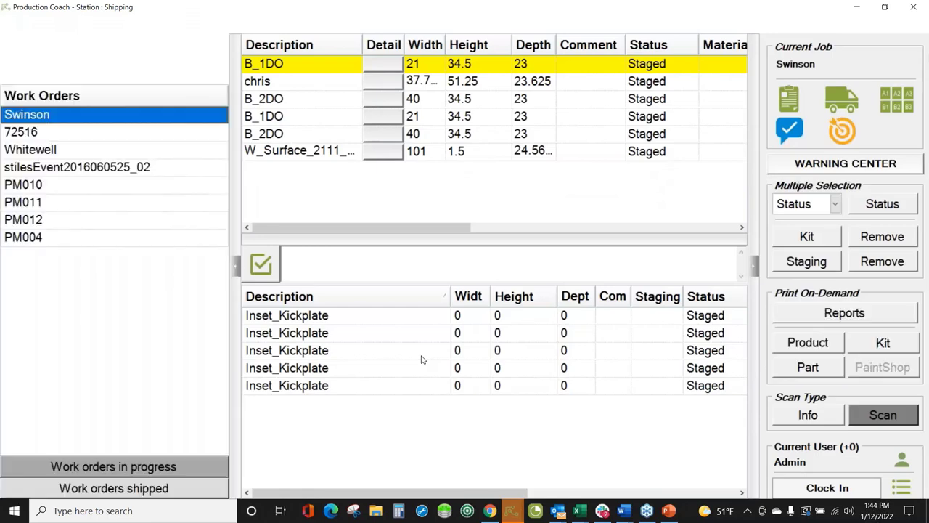
click(29, 237)
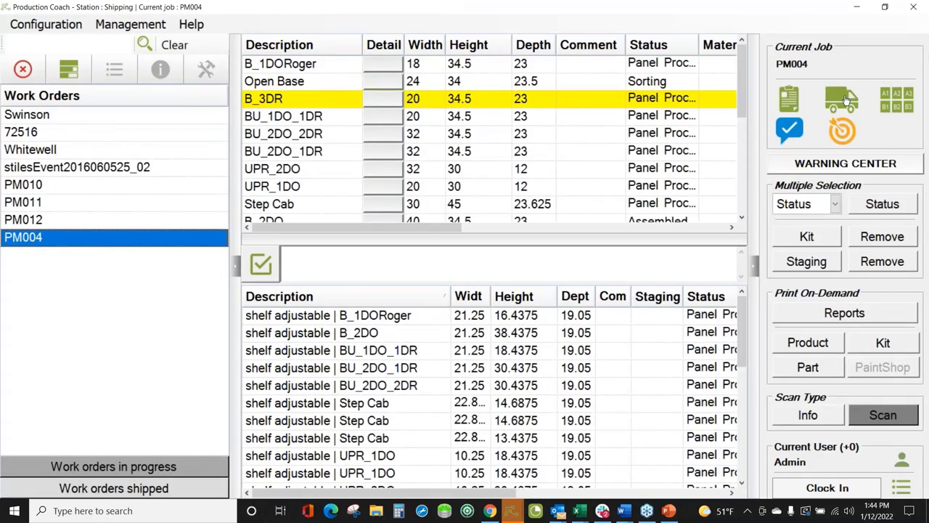
- Scan PM004's Open Base as shipped on packing list 1 and compare the unshipped, shipped and all-items filters
click(842, 100)
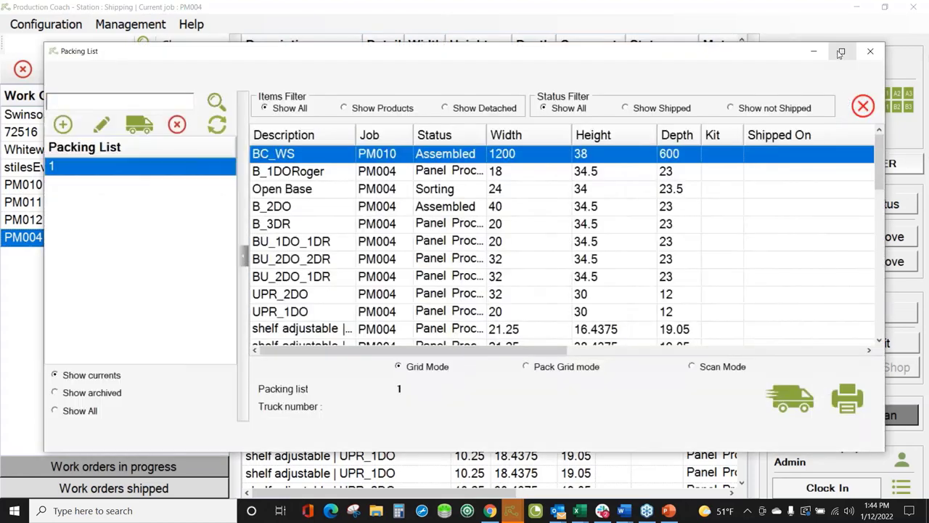
click(841, 52)
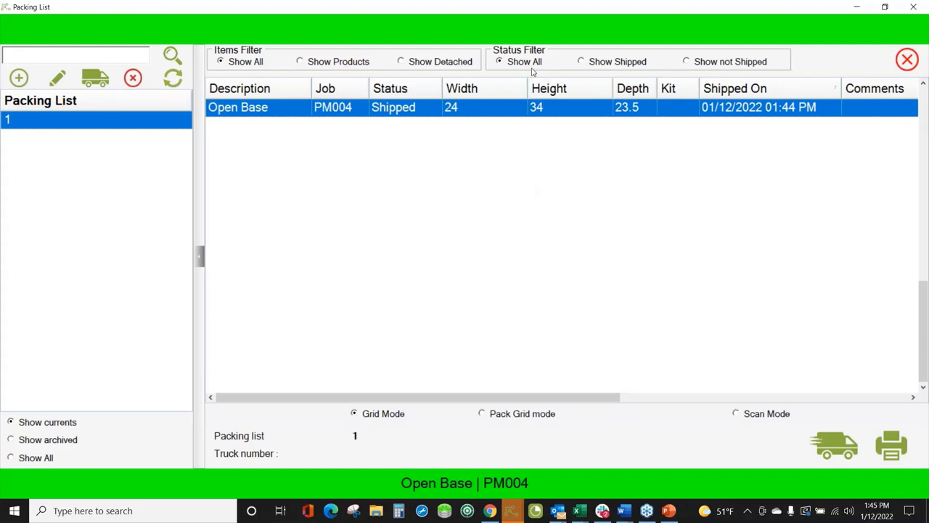
click(690, 62)
click(594, 64)
click(500, 63)
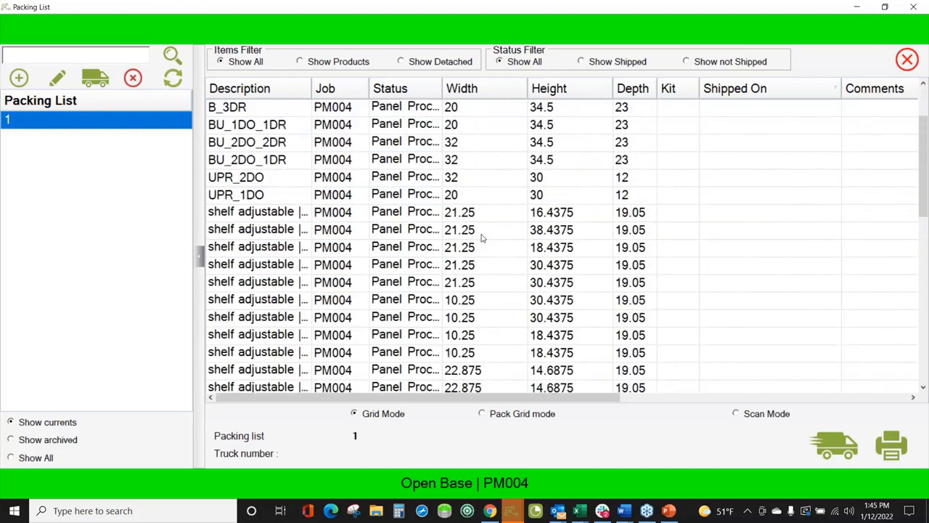
- Scan UPR_1DO, UPR_2DO, B_2DO, B_3DR and BU_1DO_1DR as shipped, and review the packing list's shipped and unshipped items
click(782, 90)
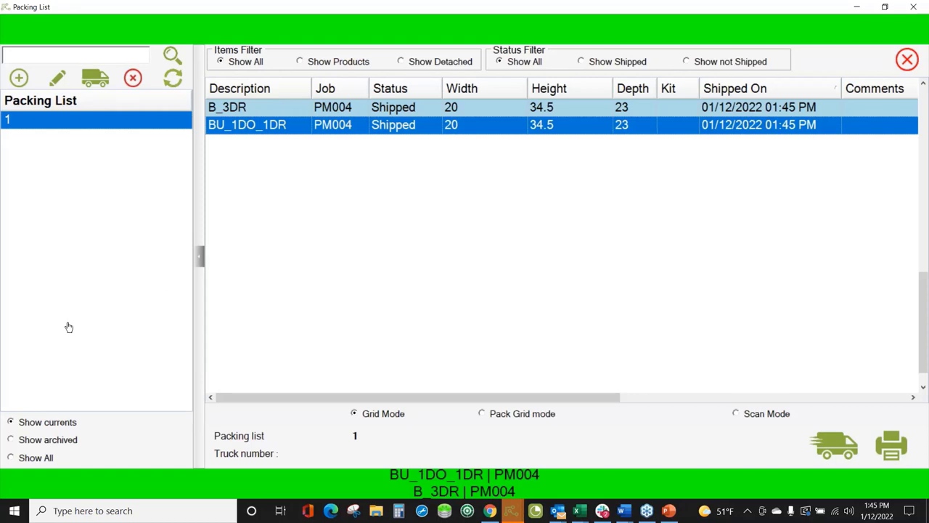
key(Return)
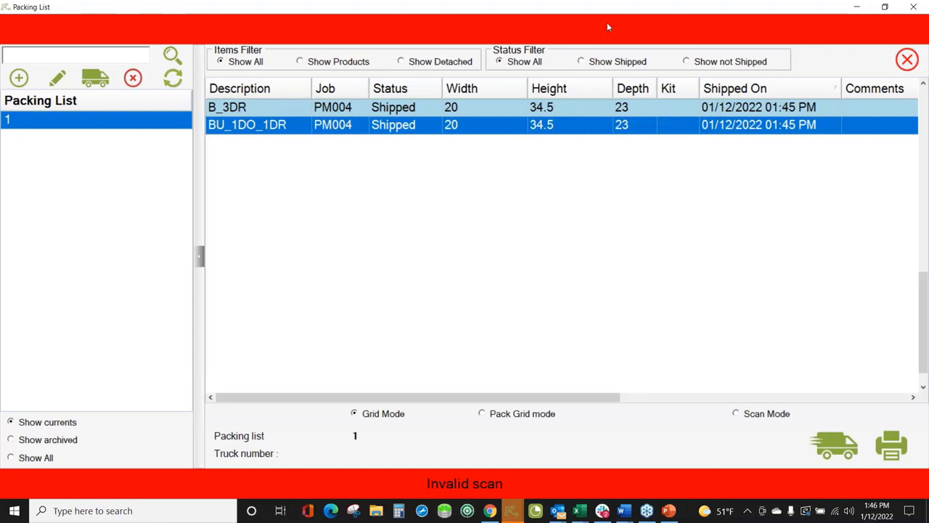
click(582, 62)
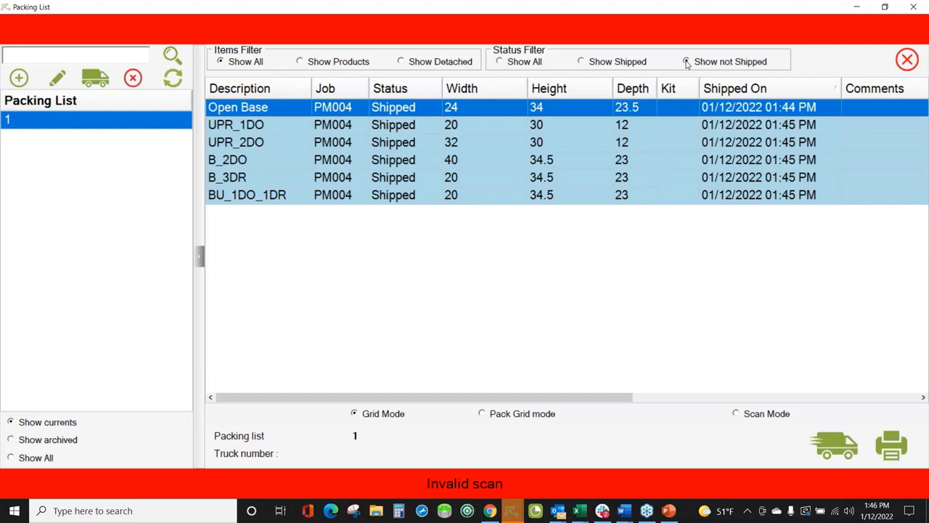
click(687, 62)
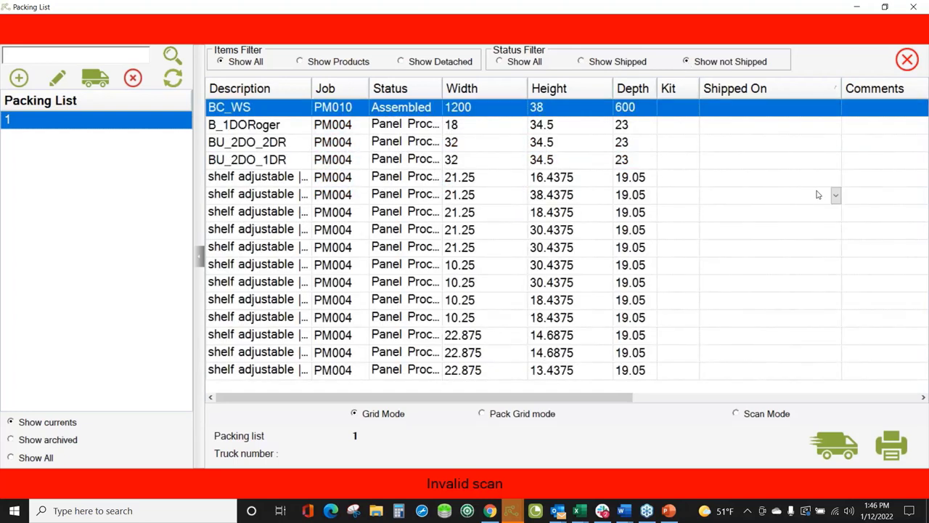
click(916, 7)
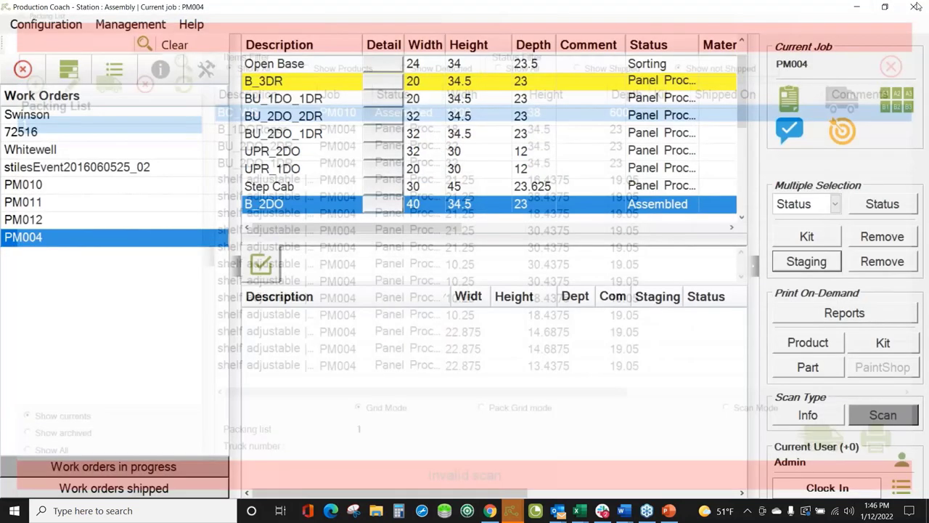
- Generate PM004's shipping report and review the shipped quantities for each item
click(113, 242)
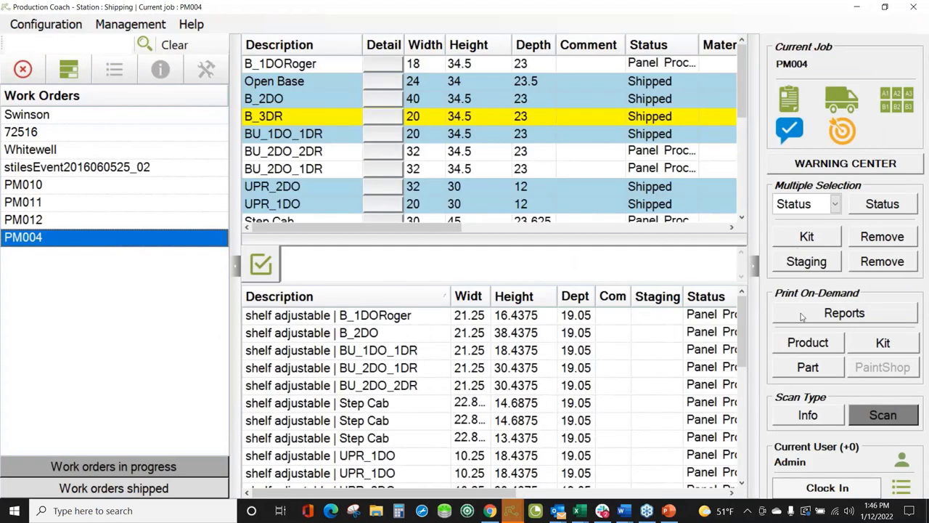
click(844, 313)
click(341, 282)
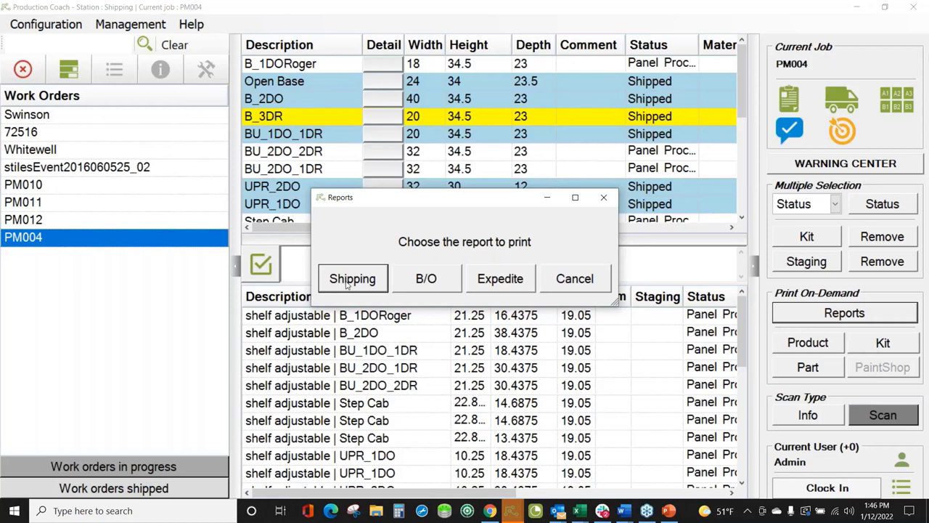
click(352, 279)
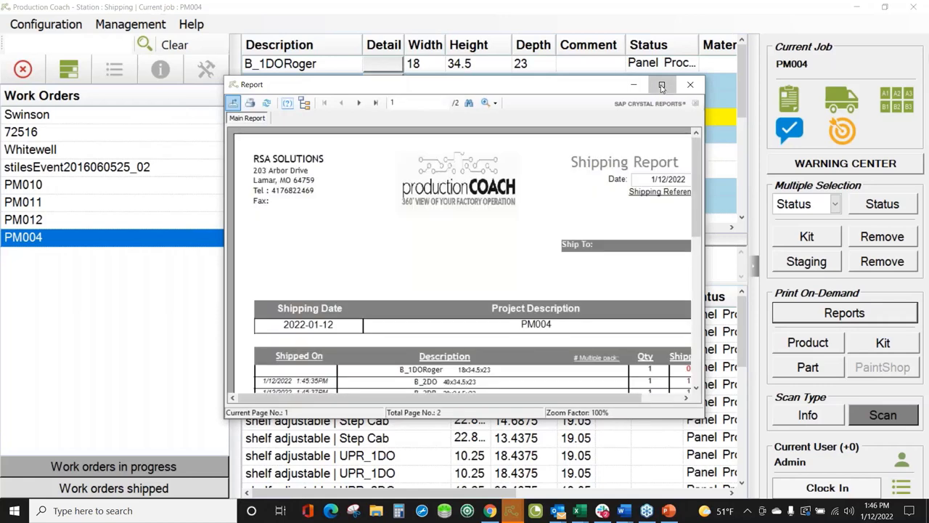
click(662, 86)
scroll(465, 317, down, 5)
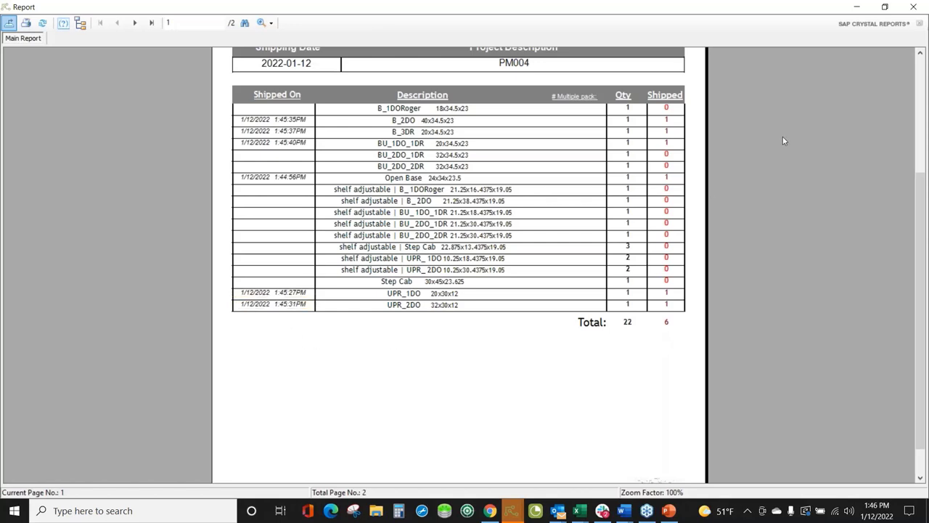
click(918, 7)
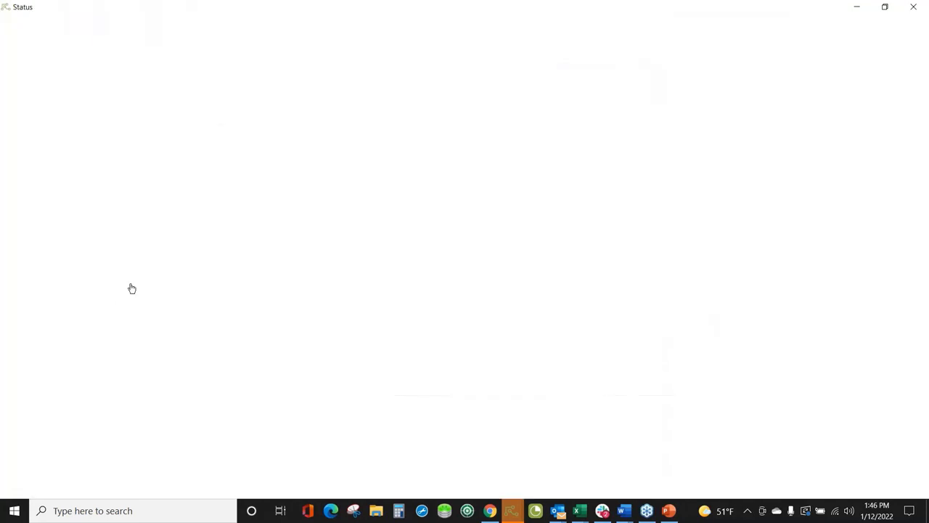